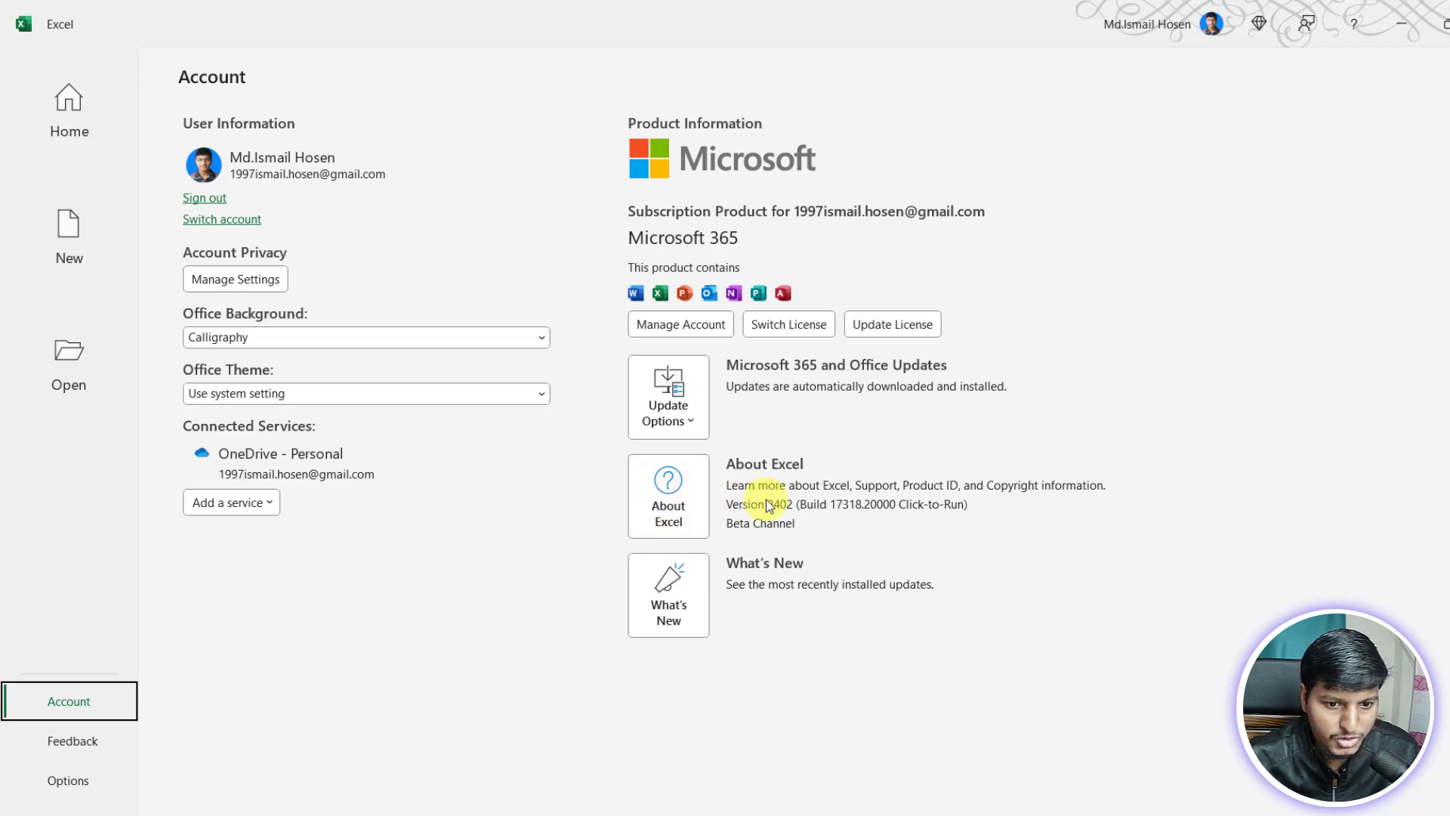
Select the HKLM\Software\Policies\Microsoft\office\16.0\common\officeupdate path in the Beta Channel command.
left_click(697, 417)
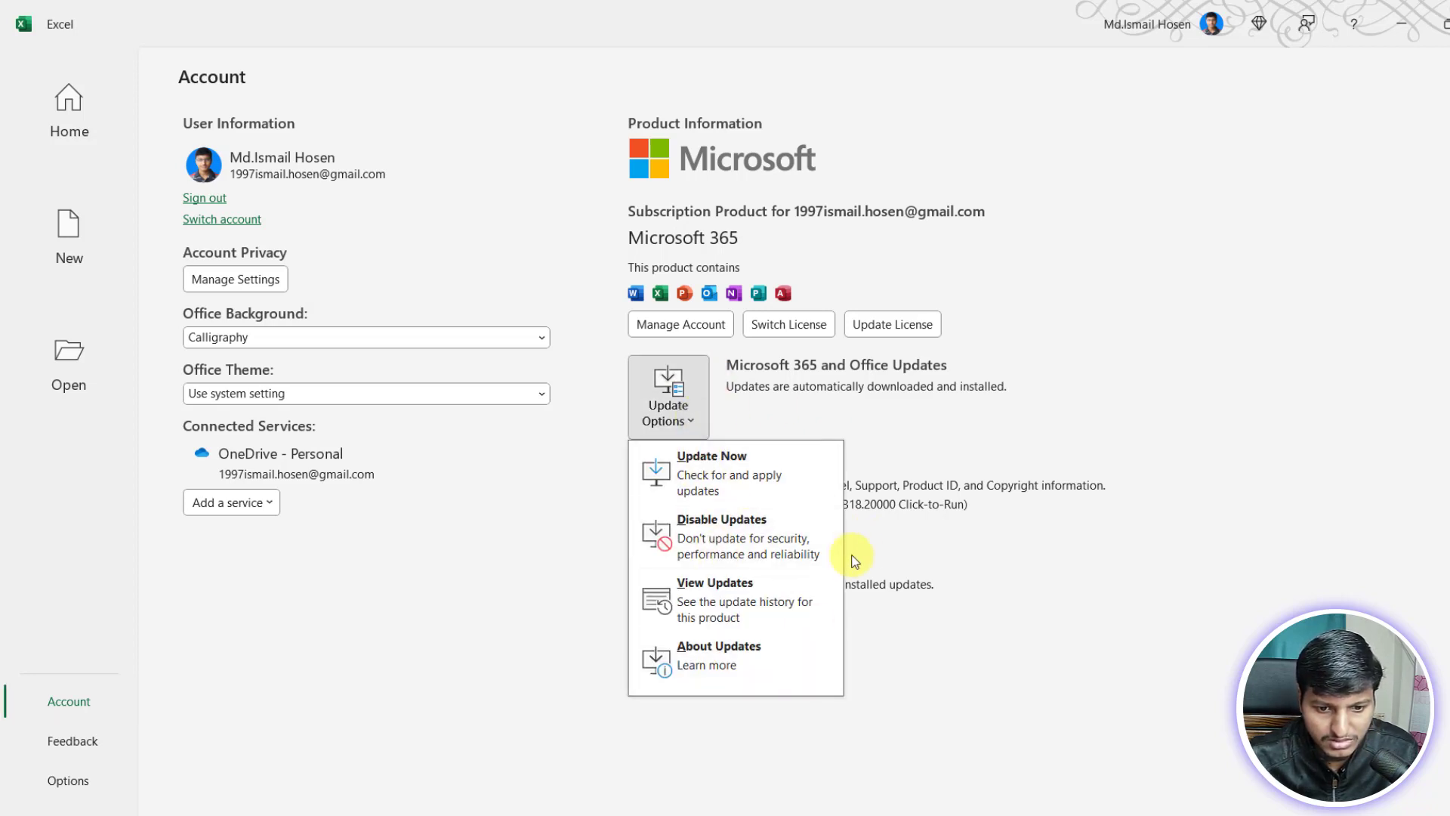
key("Escape")
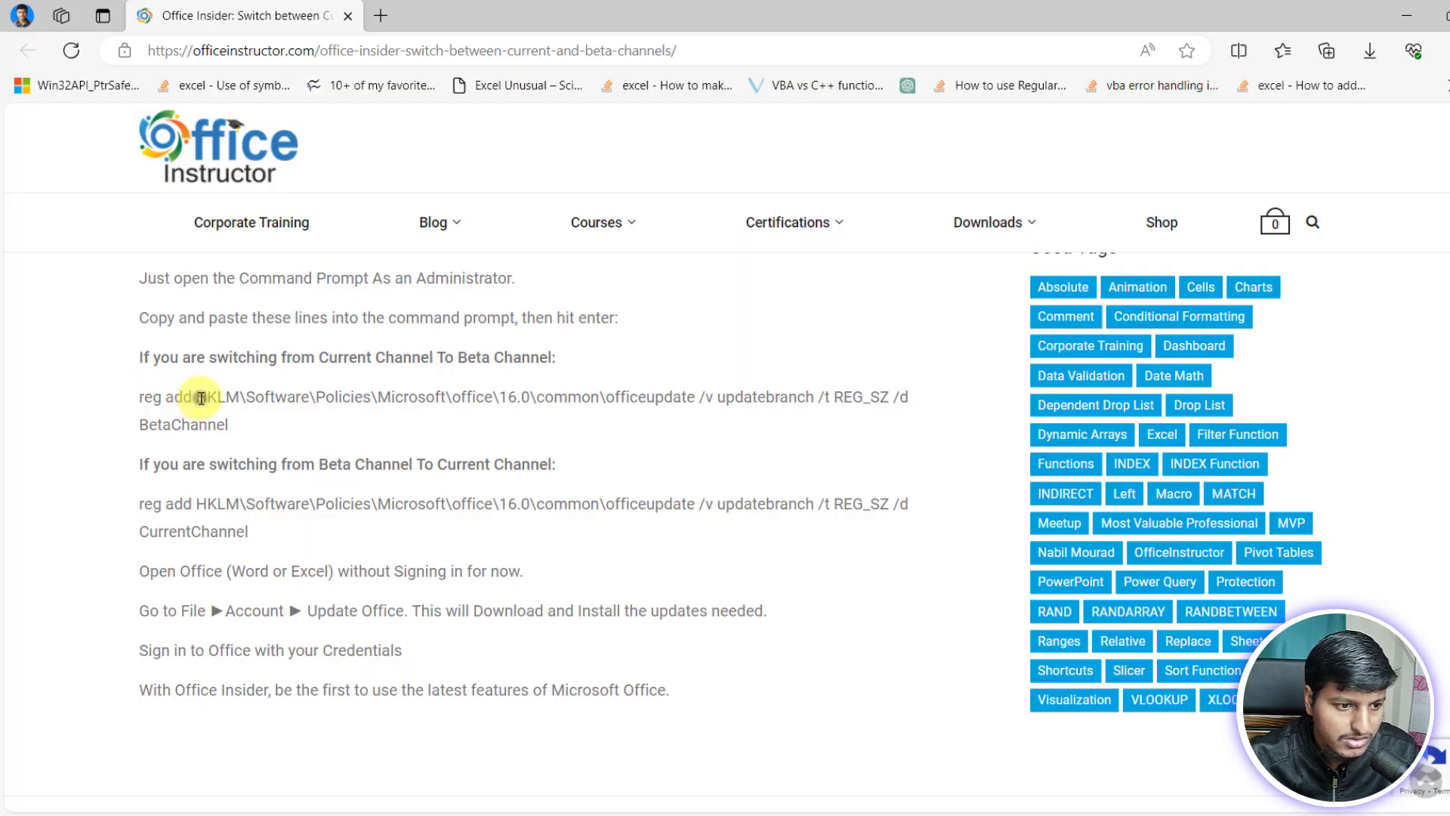
left_click_drag(153, 400, 273, 425)
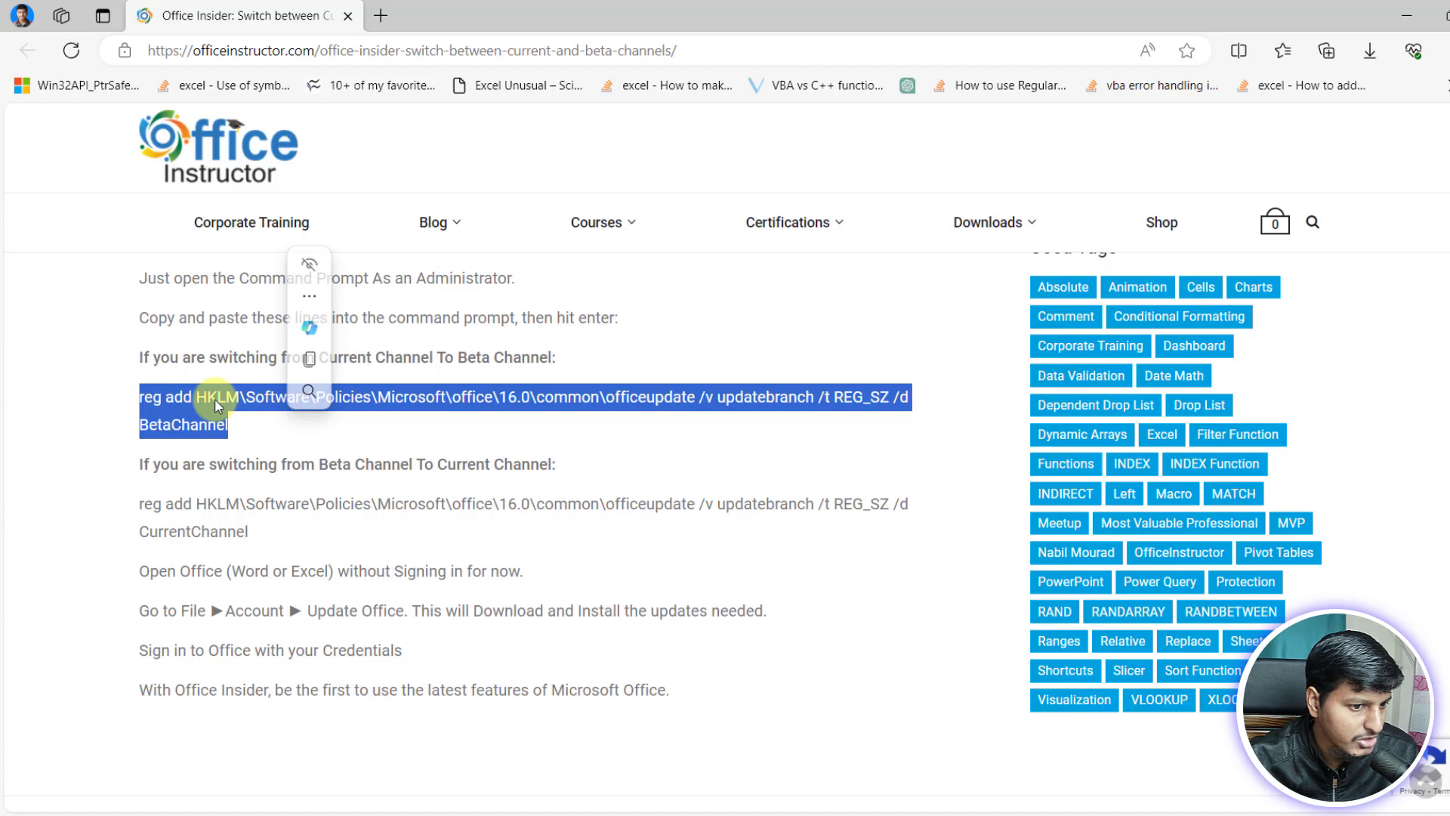
key("ctrl+c")
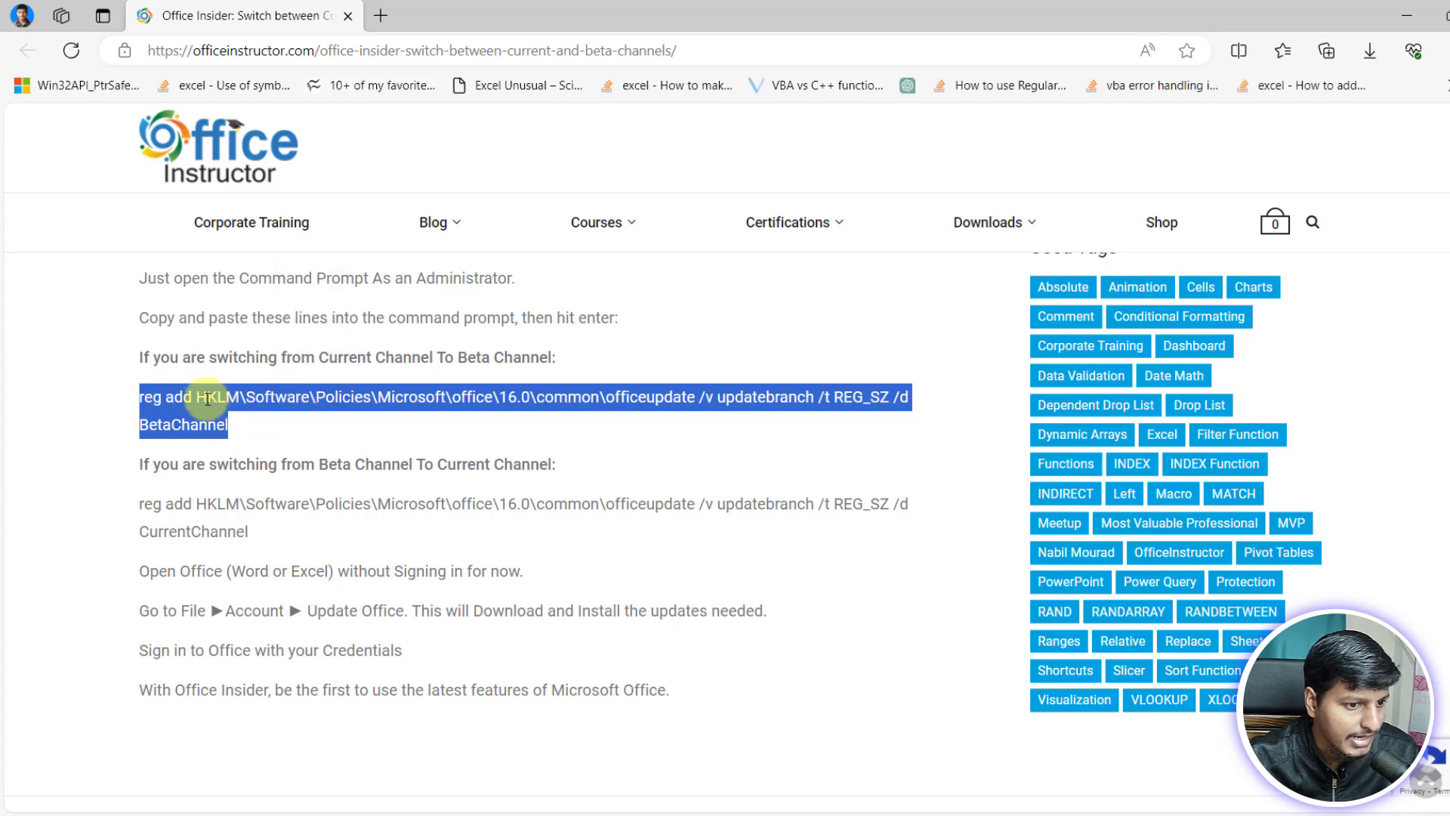
left_click(207, 399)
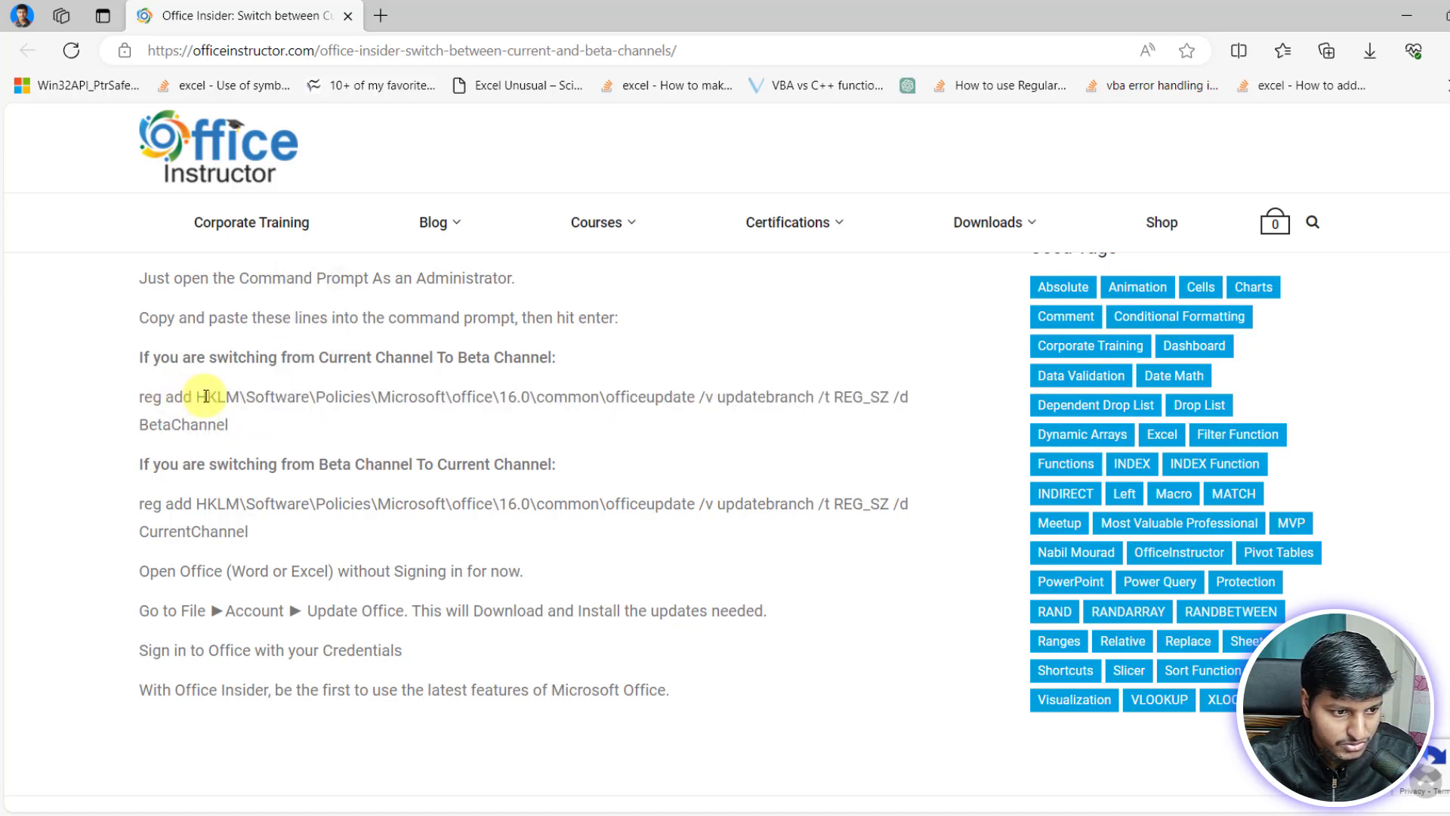
left_click_drag(195, 399, 697, 398)
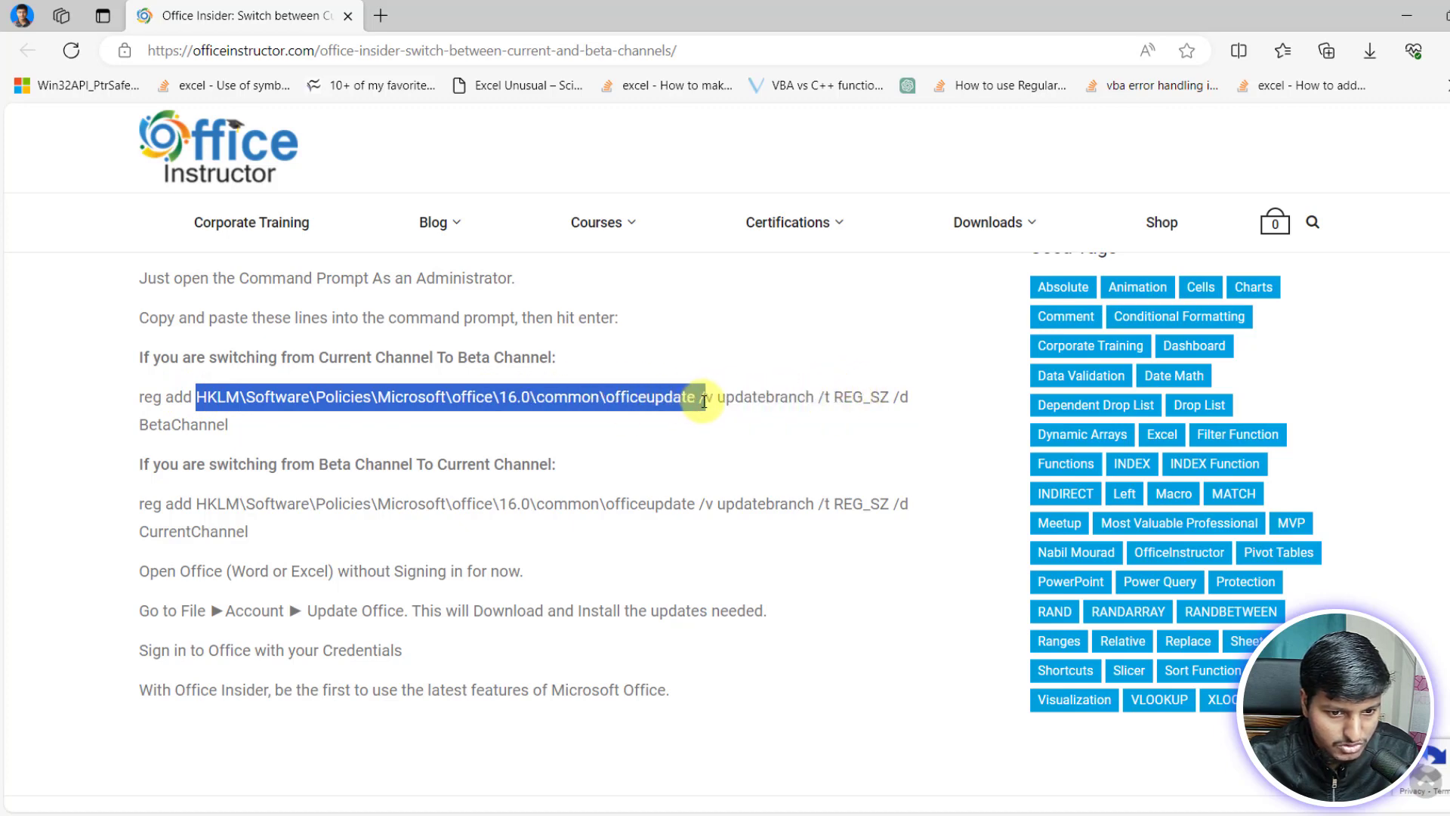
Launch Registry Editor and jump to the copied officeupdate key path through the address bar.
key("super")
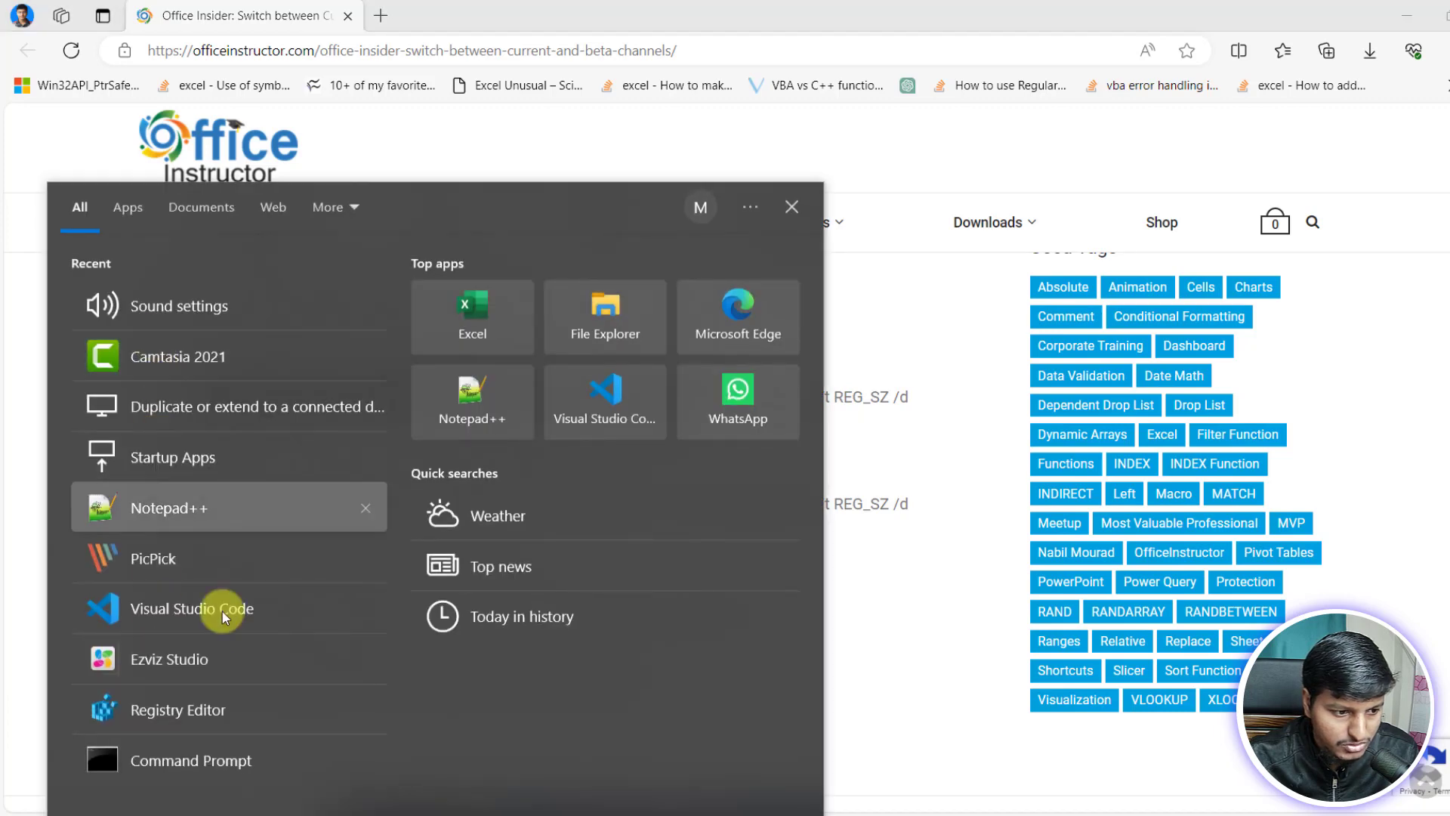
left_click(195, 710)
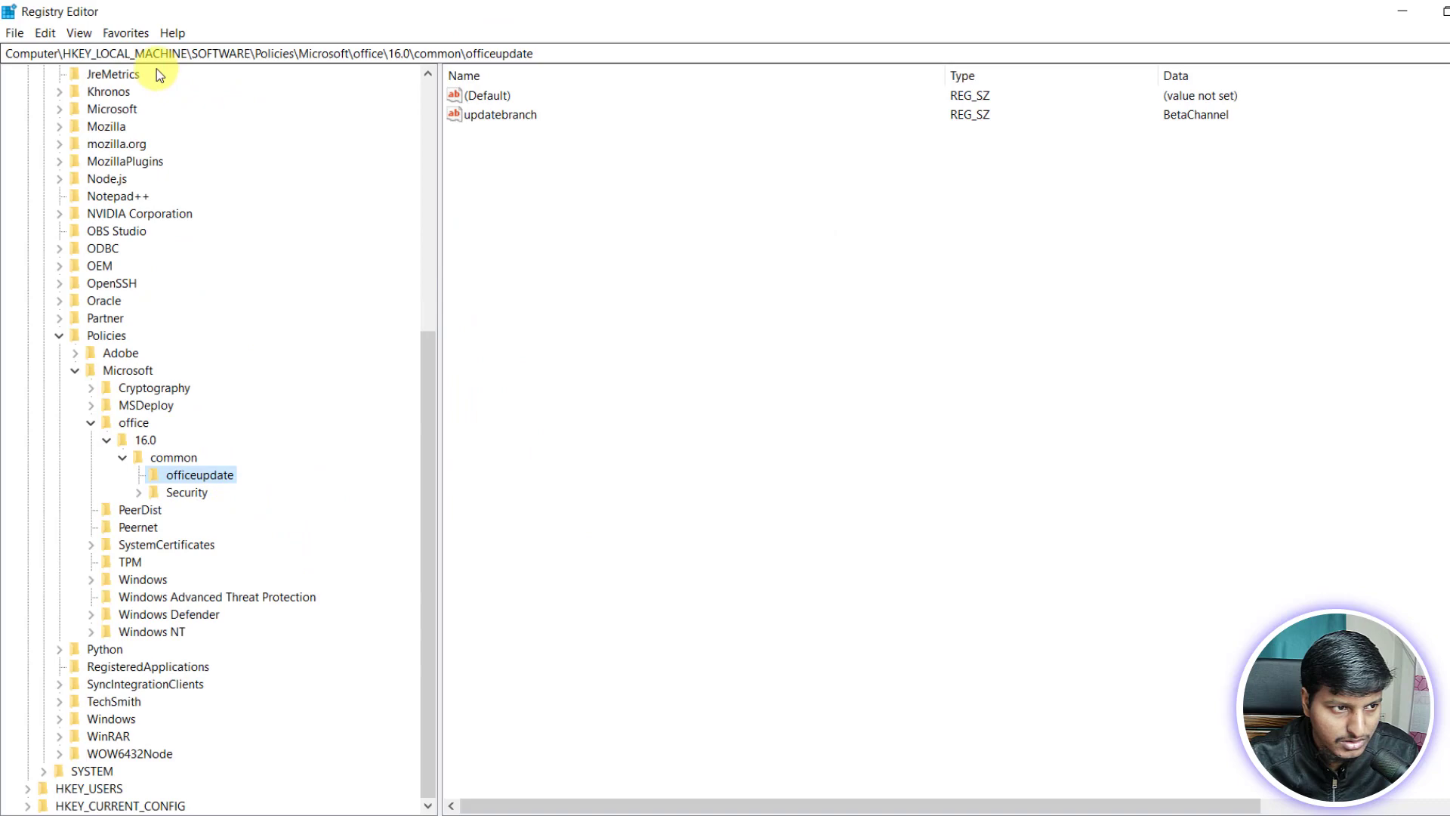
left_click(136, 53)
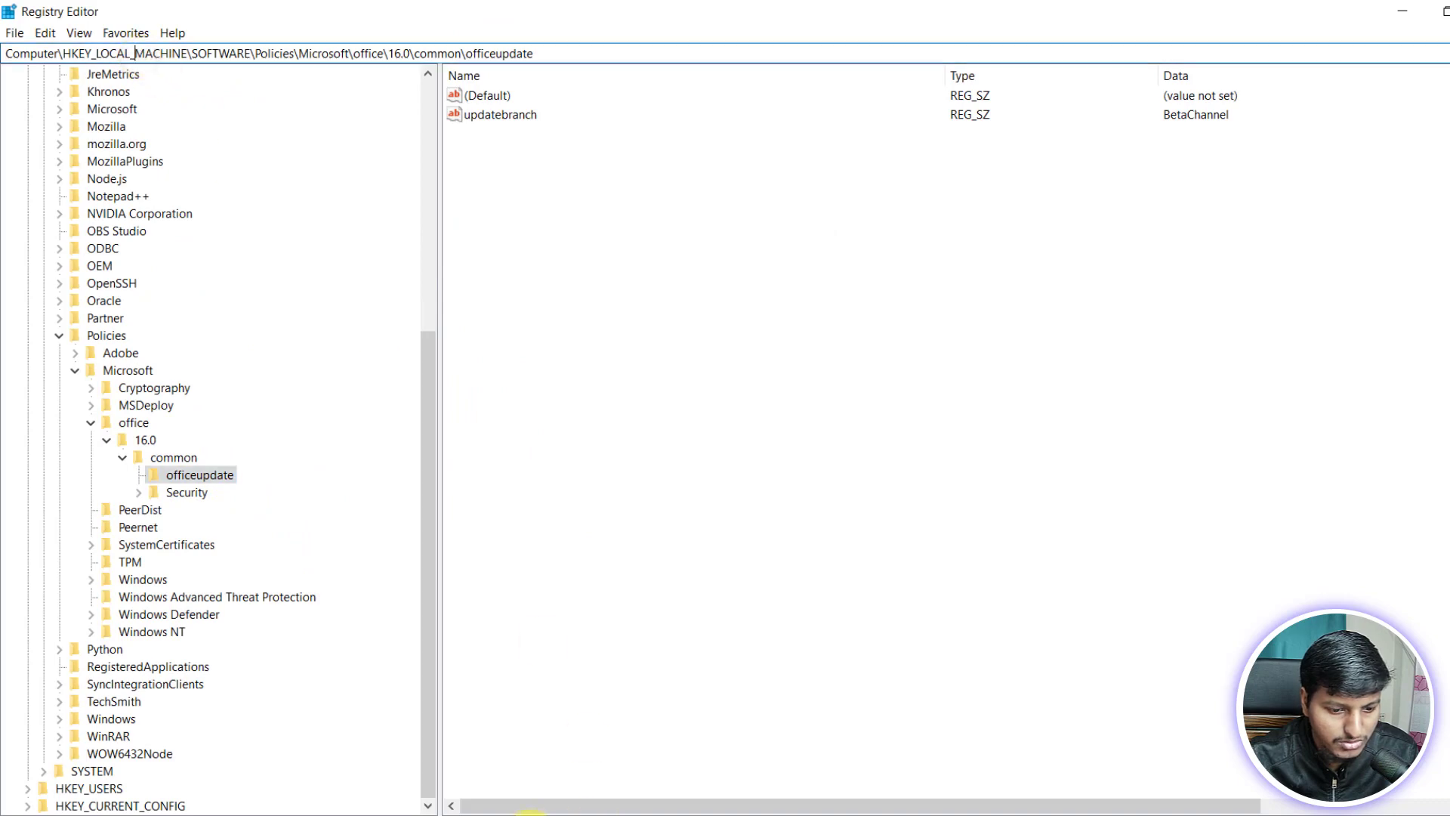
key("alt+Tab")
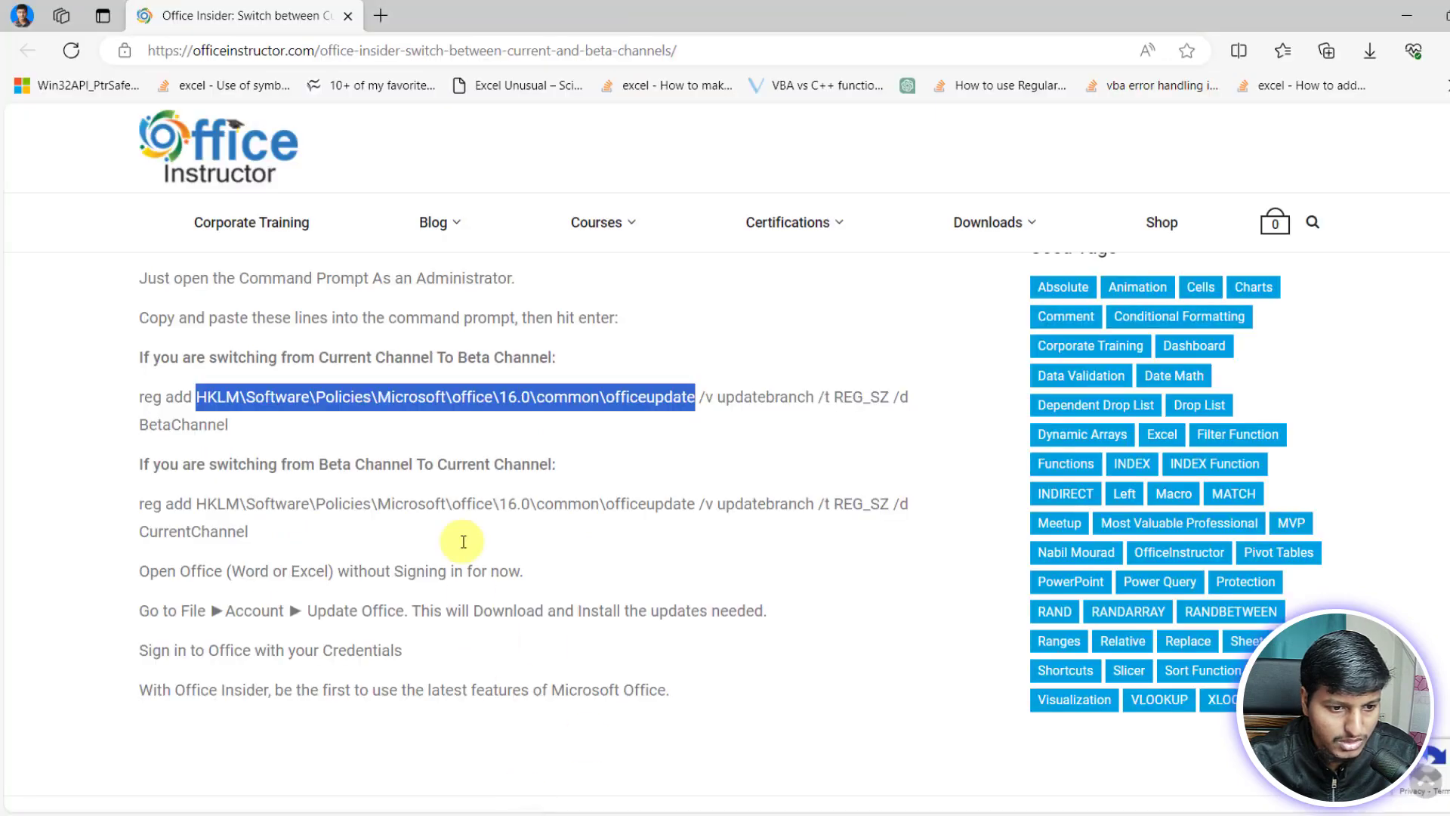
right_click(227, 400)
left_click(275, 415)
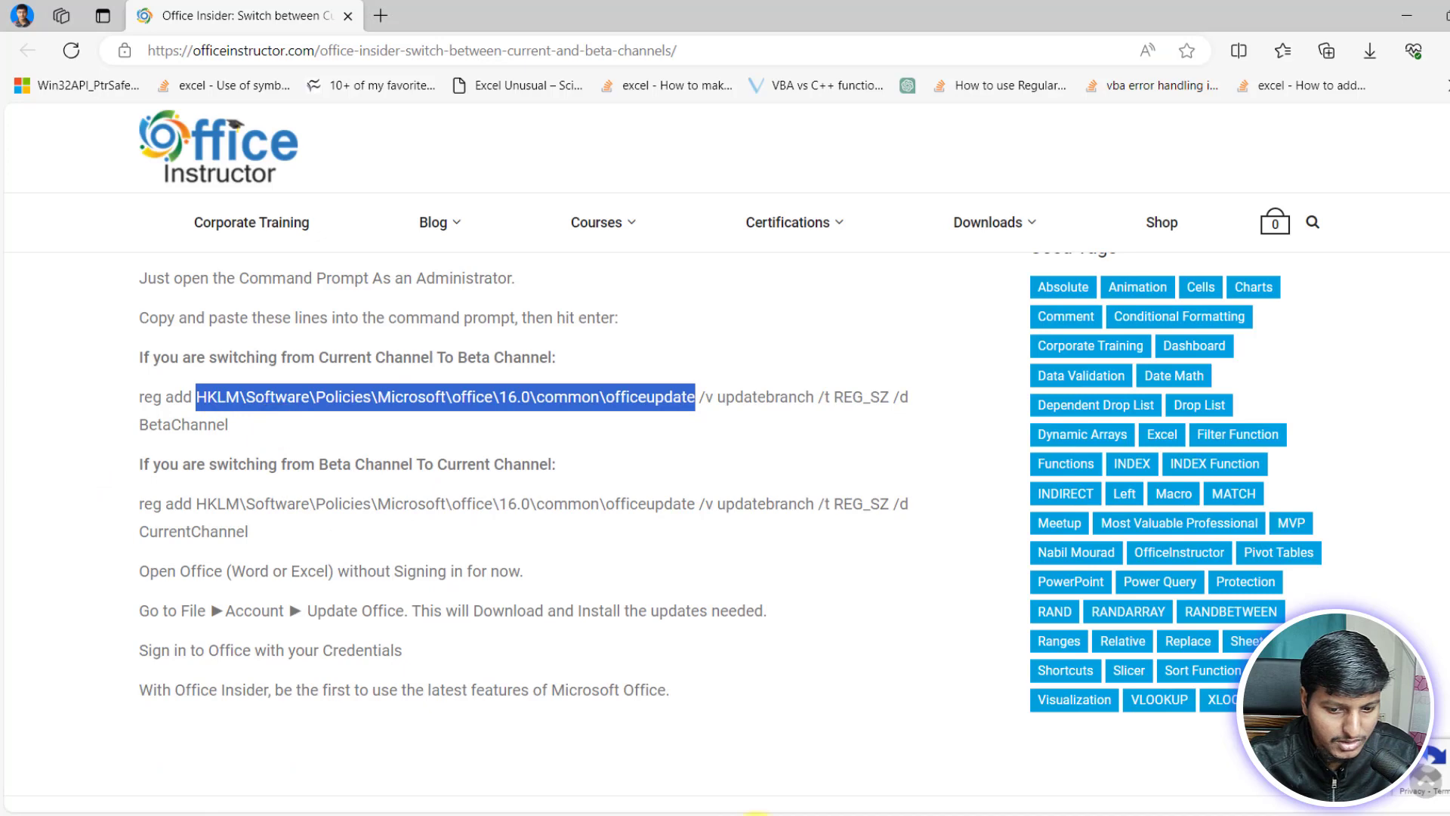
key("alt+Tab")
key("ctrl+v")
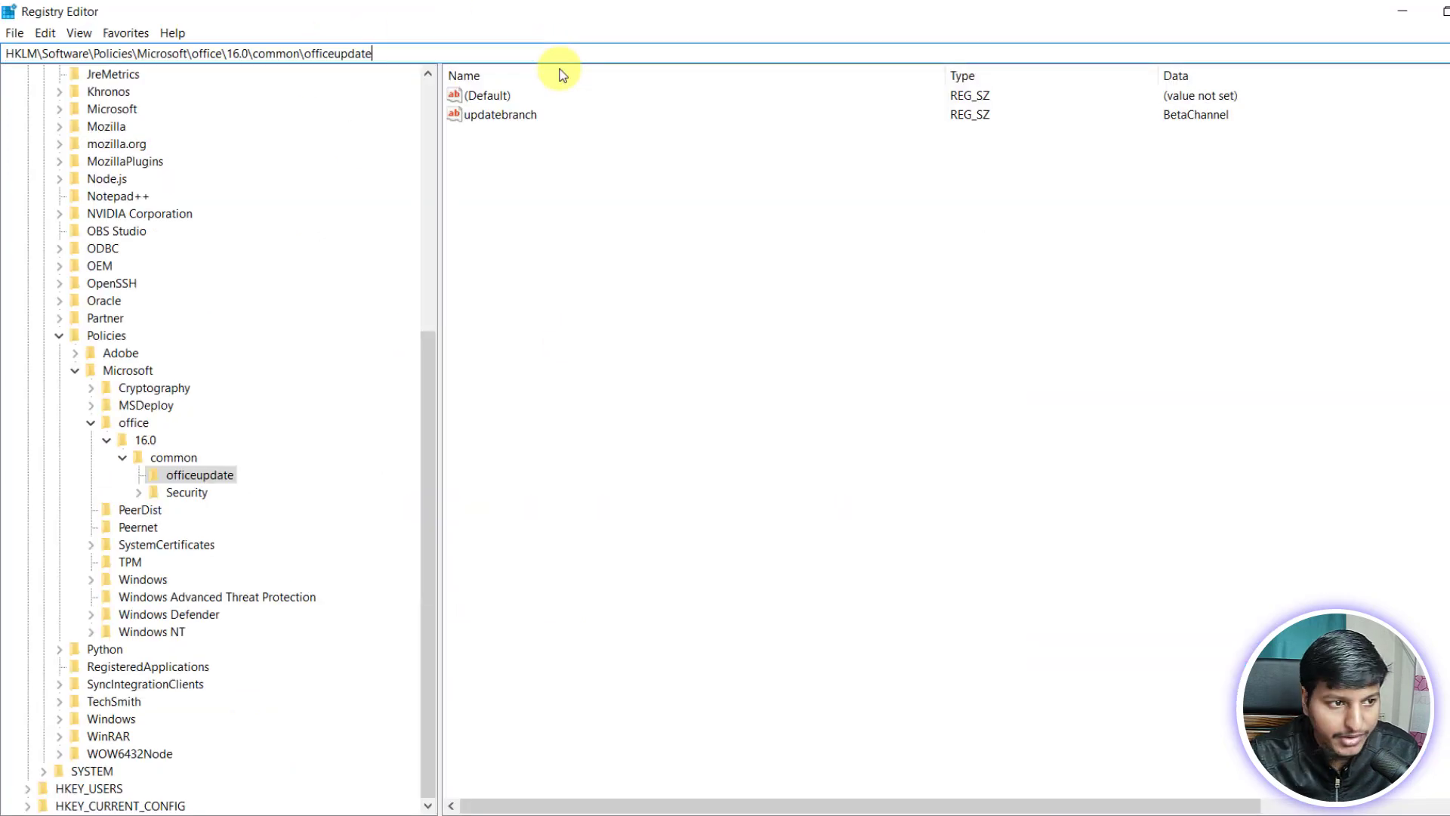
key("Return")
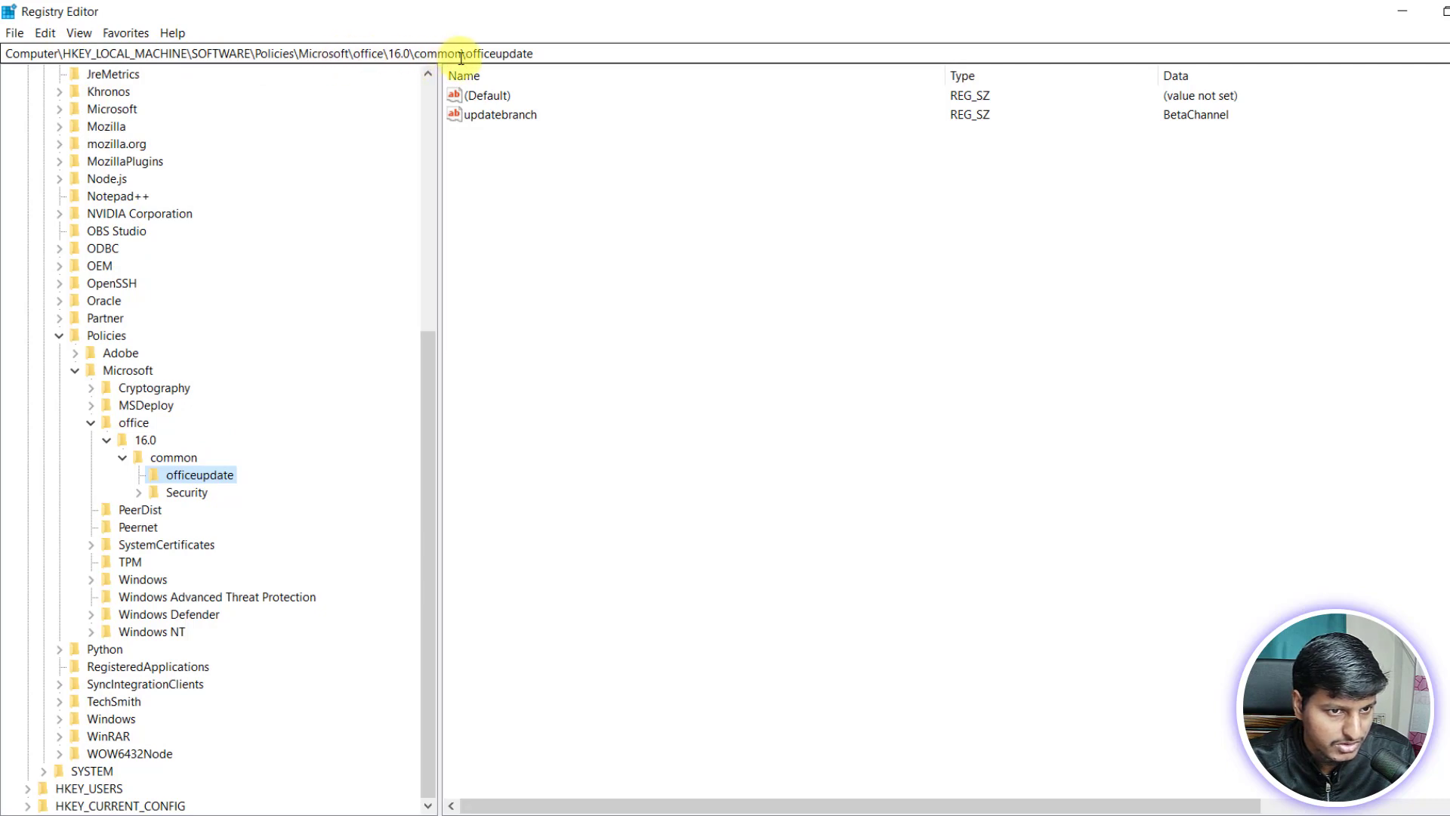
Inspect updatebranch's BetaChannel data in the Modify dialog and cancel without changes.
left_click(525, 119)
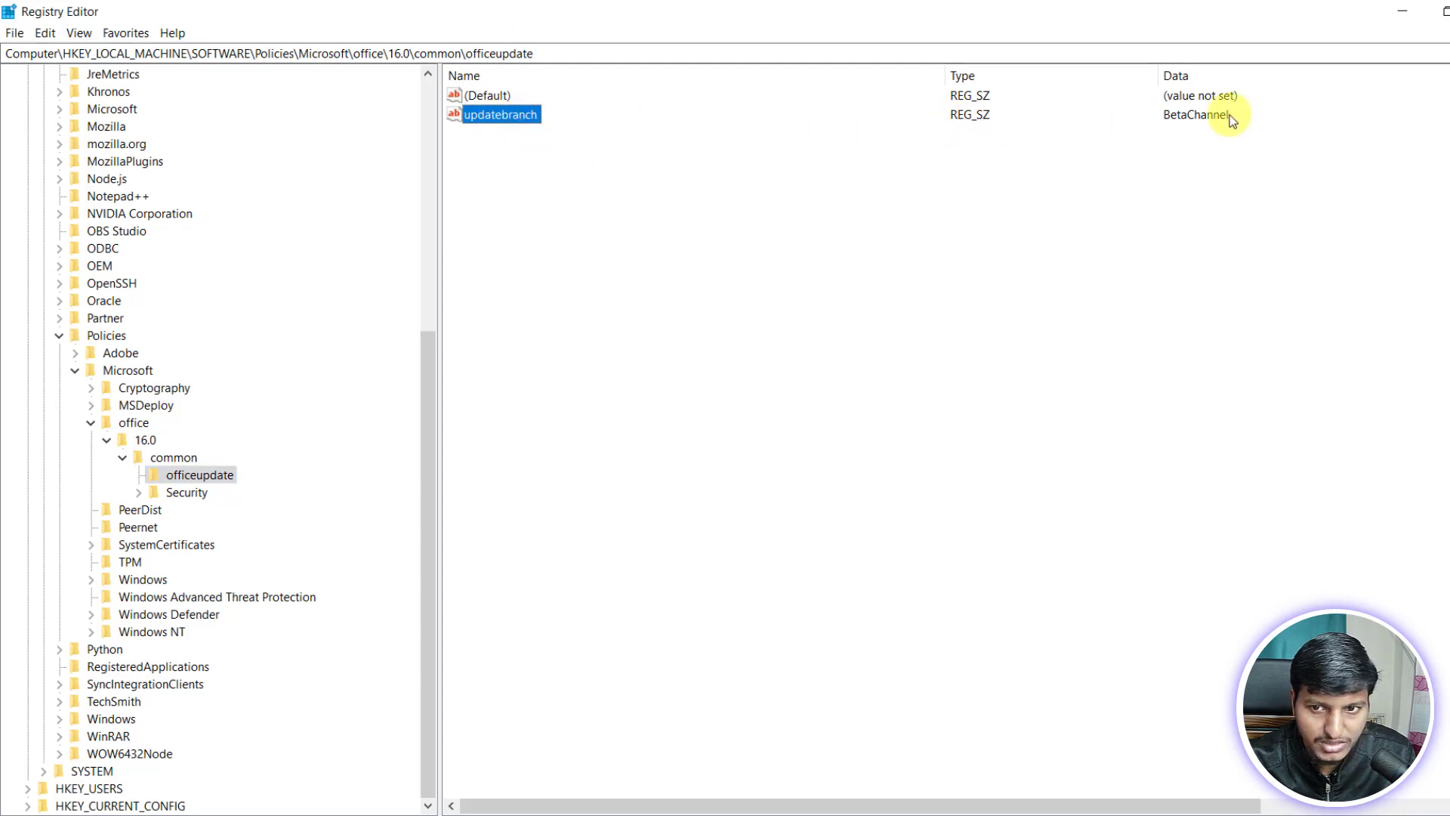
left_click(1175, 113)
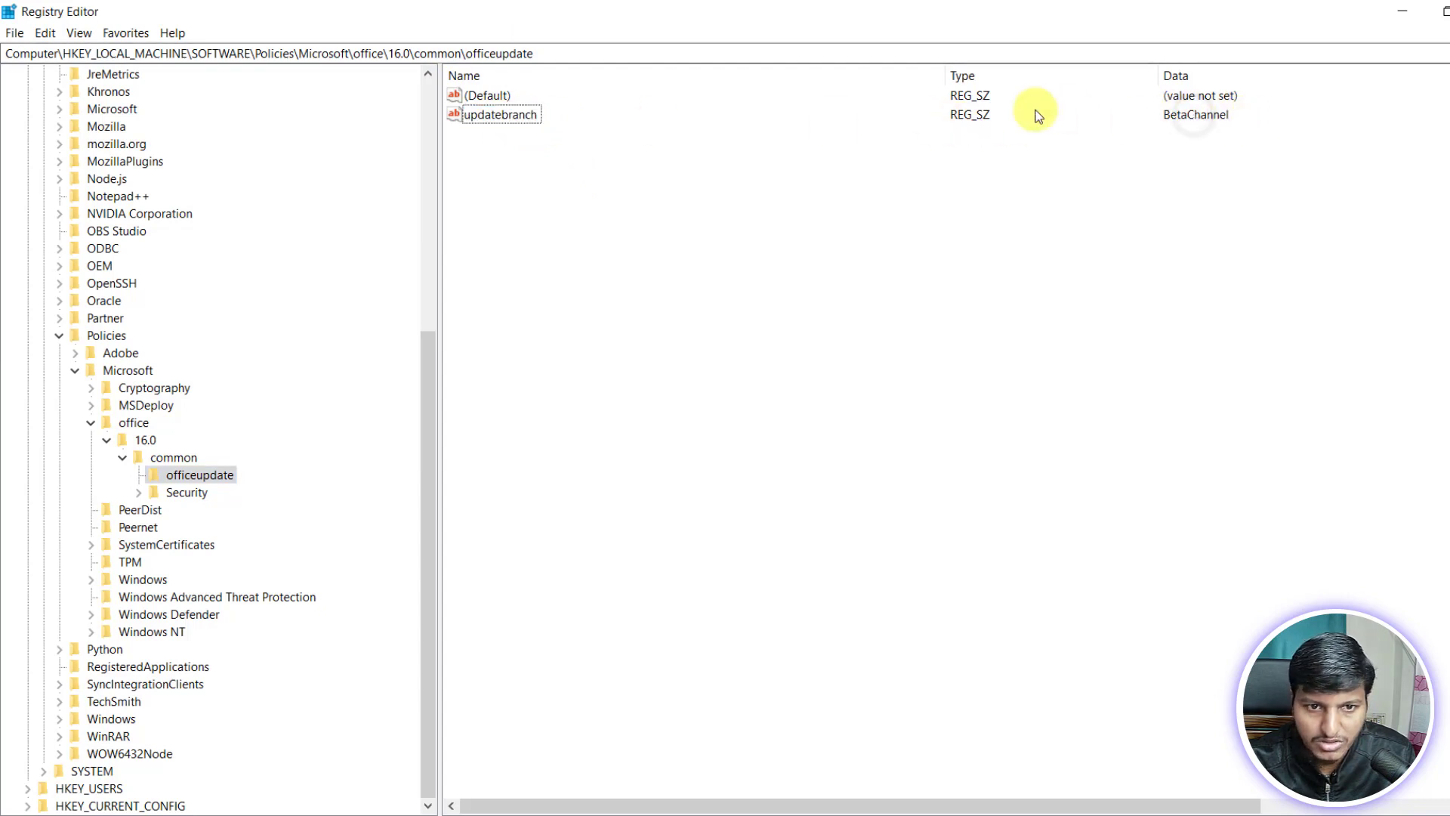
left_click(531, 120)
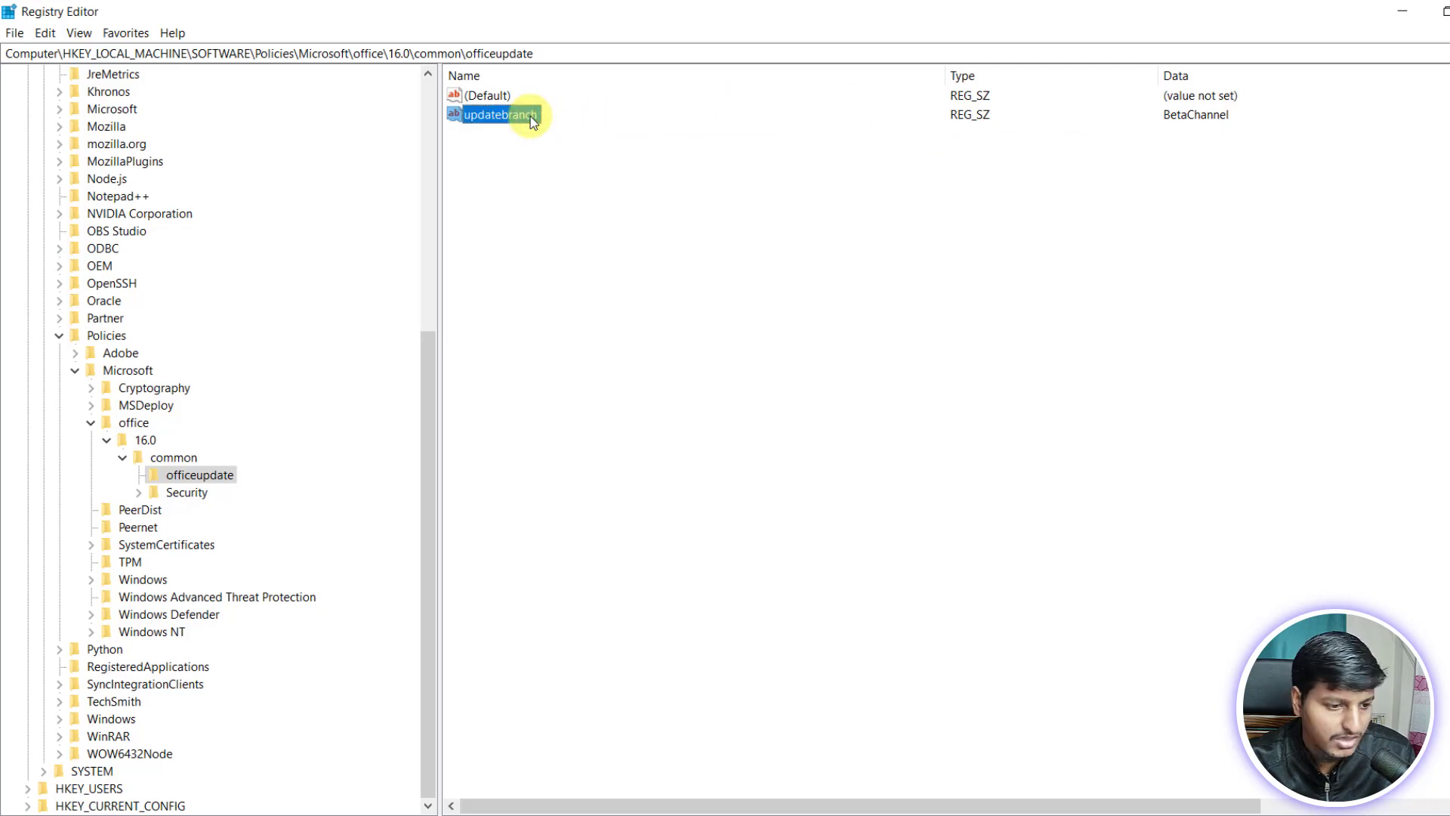
right_click(532, 121)
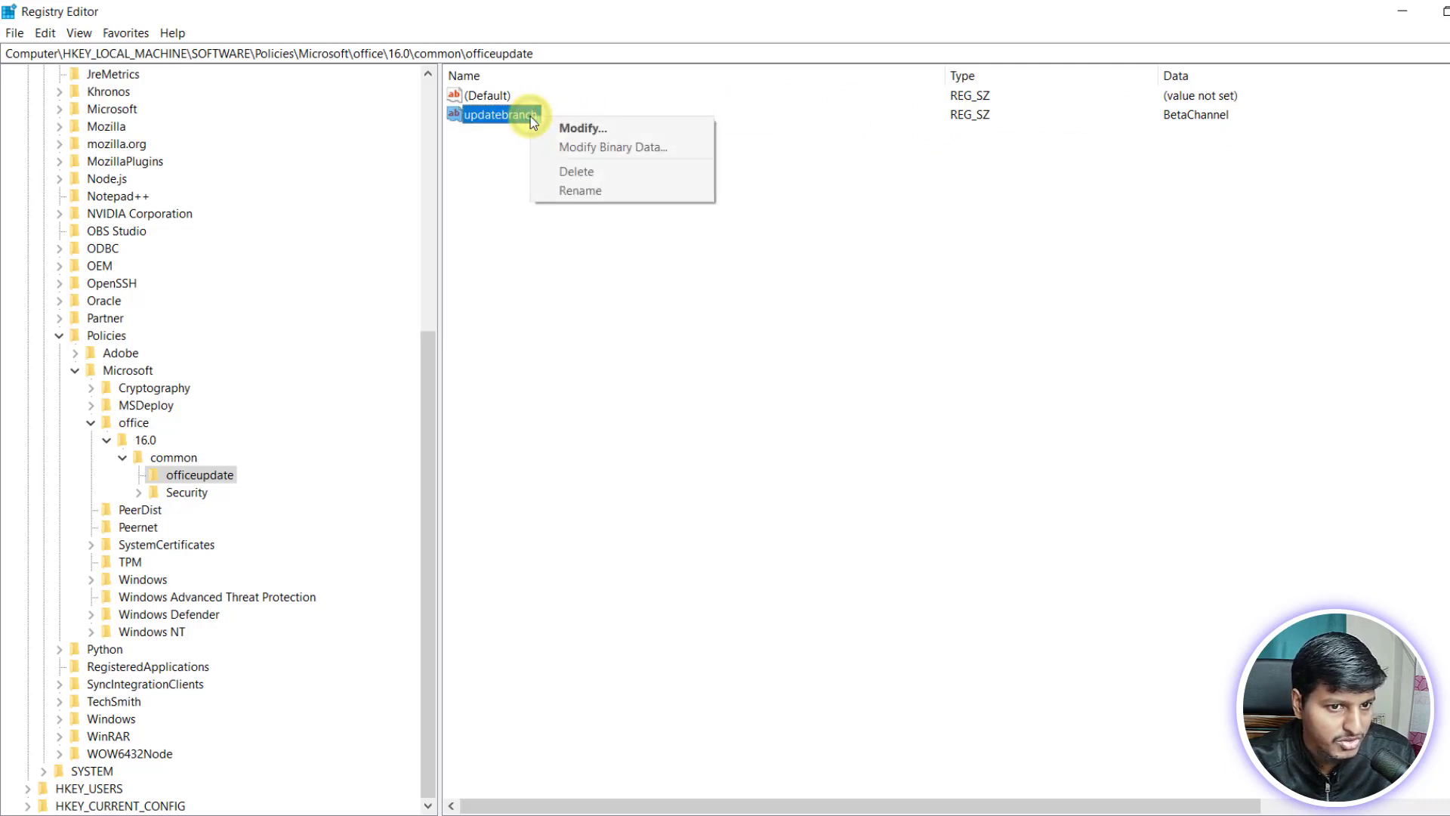
left_click(582, 134)
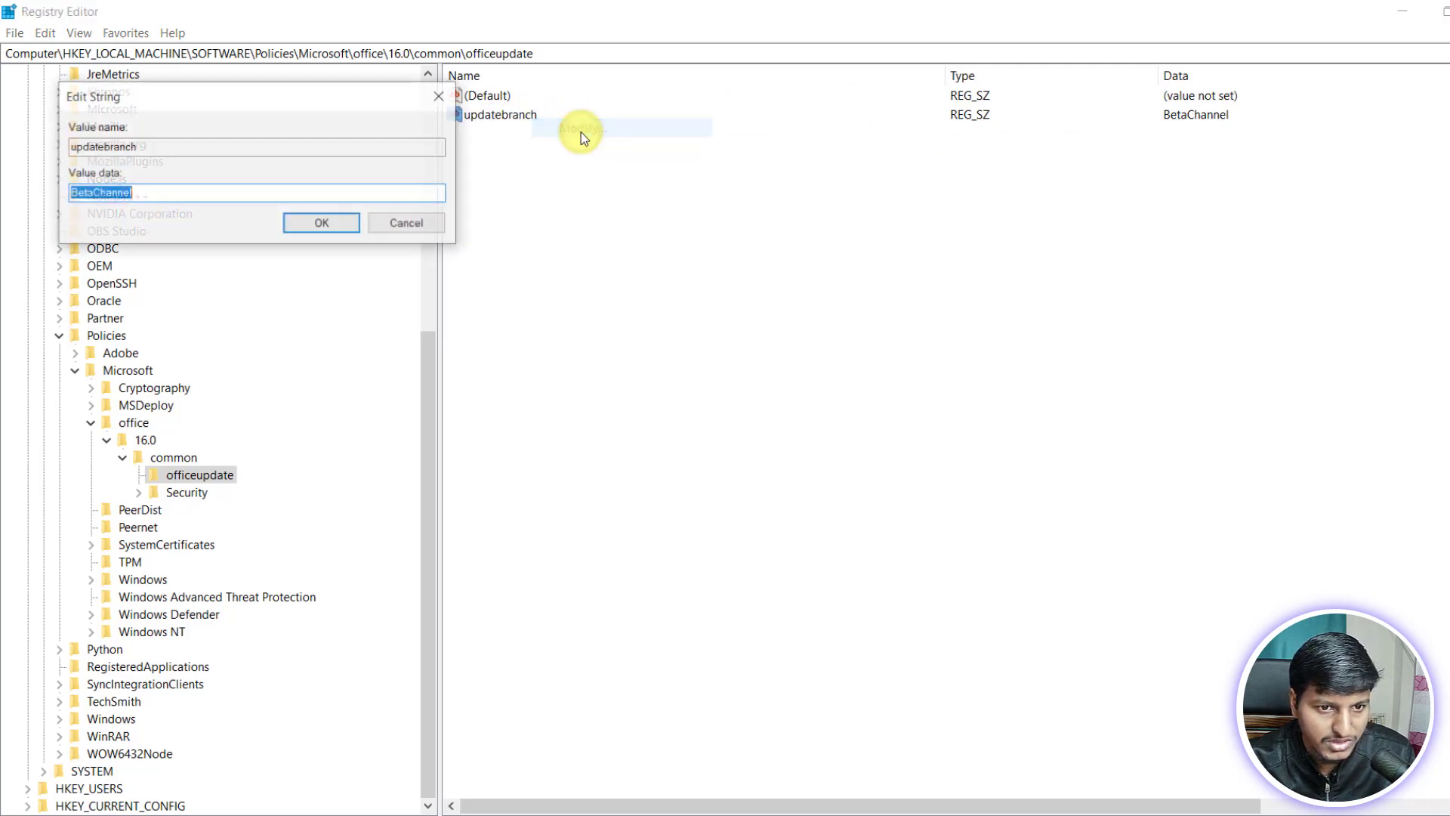
left_click(427, 224)
Compare the BetaChannel and CurrentChannel values in the article's two reg add commands.
key("alt+Tab")
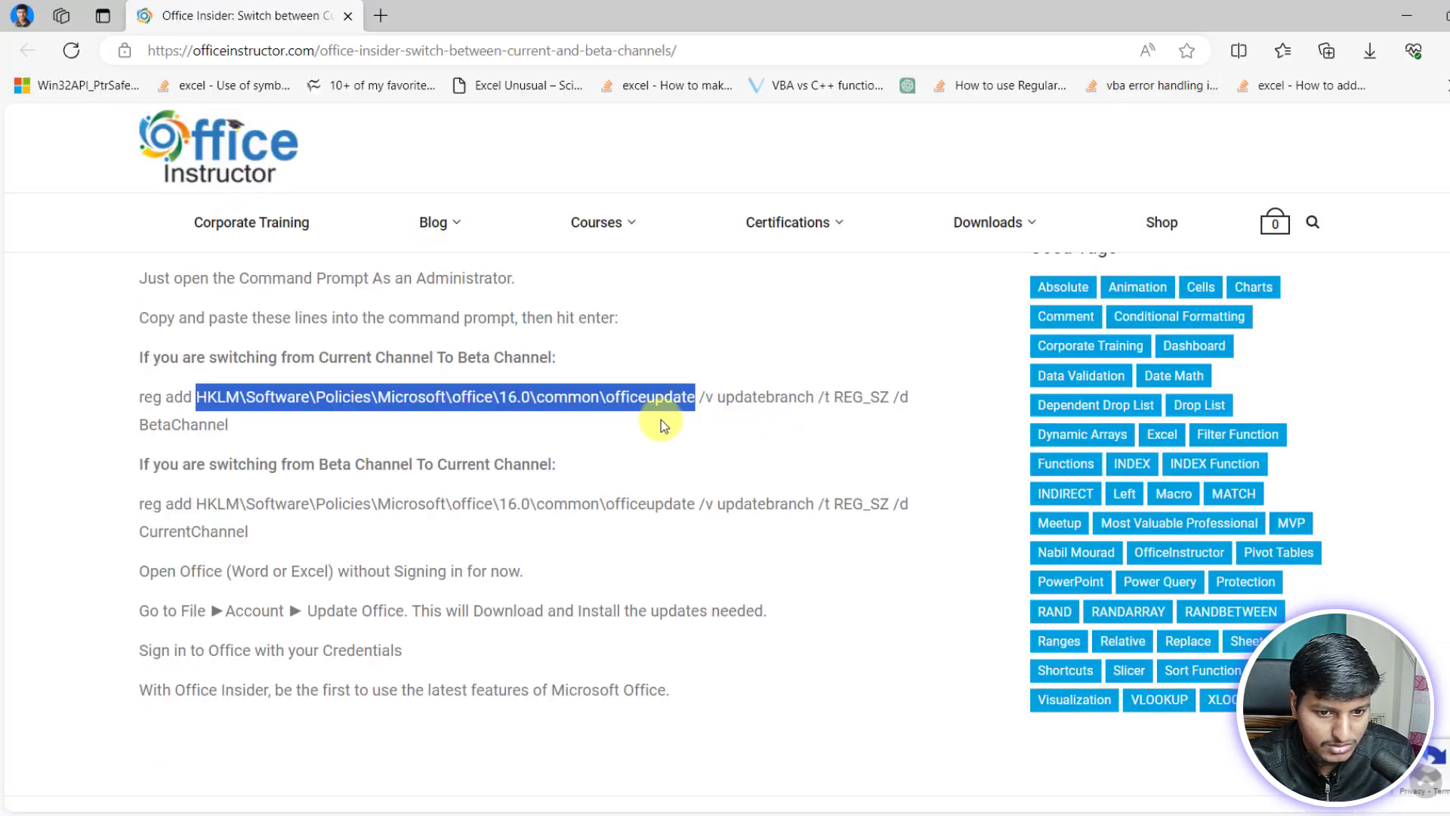
left_click(195, 427)
double_click(195, 428)
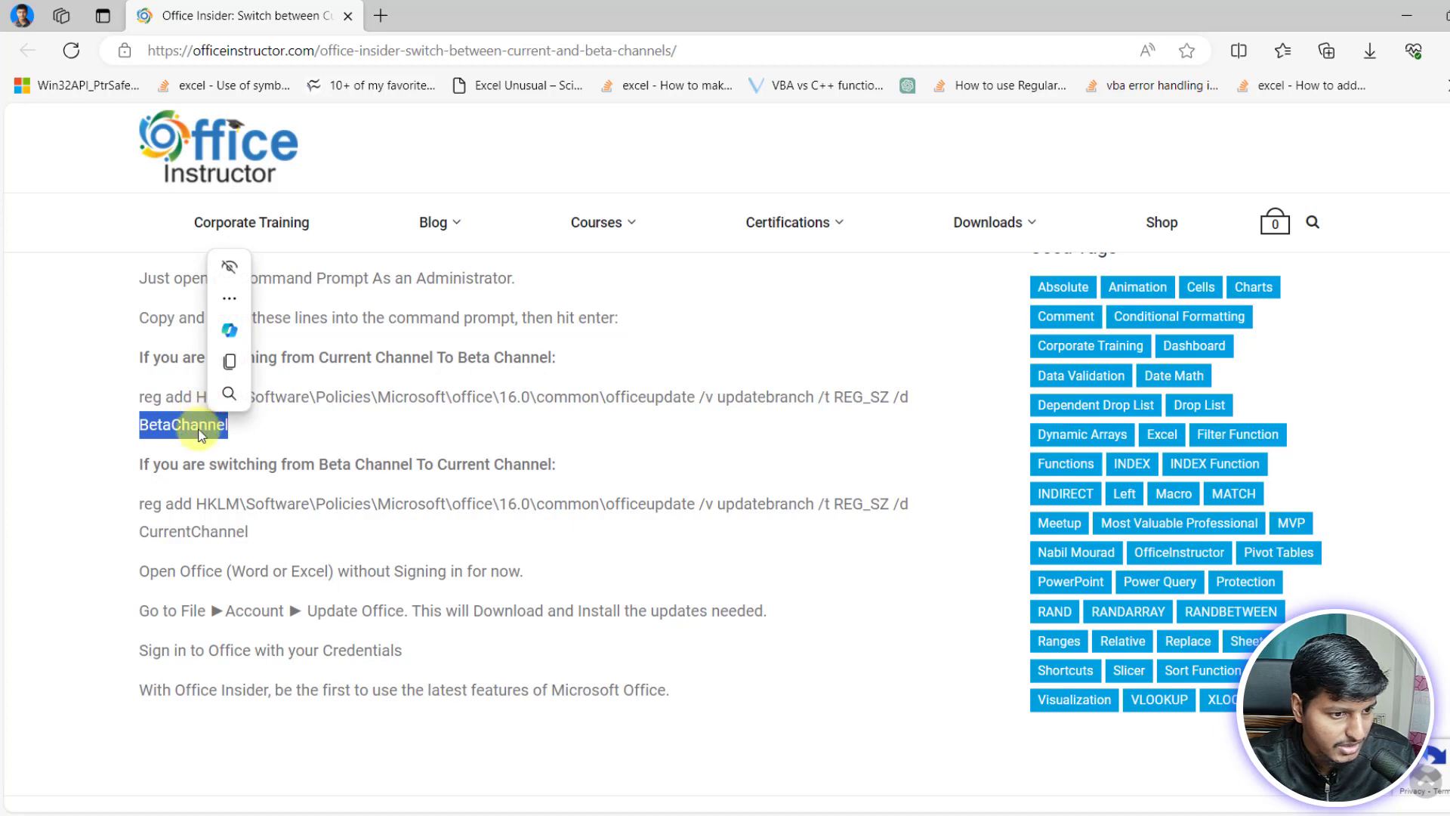
left_click(201, 525)
double_click(202, 528)
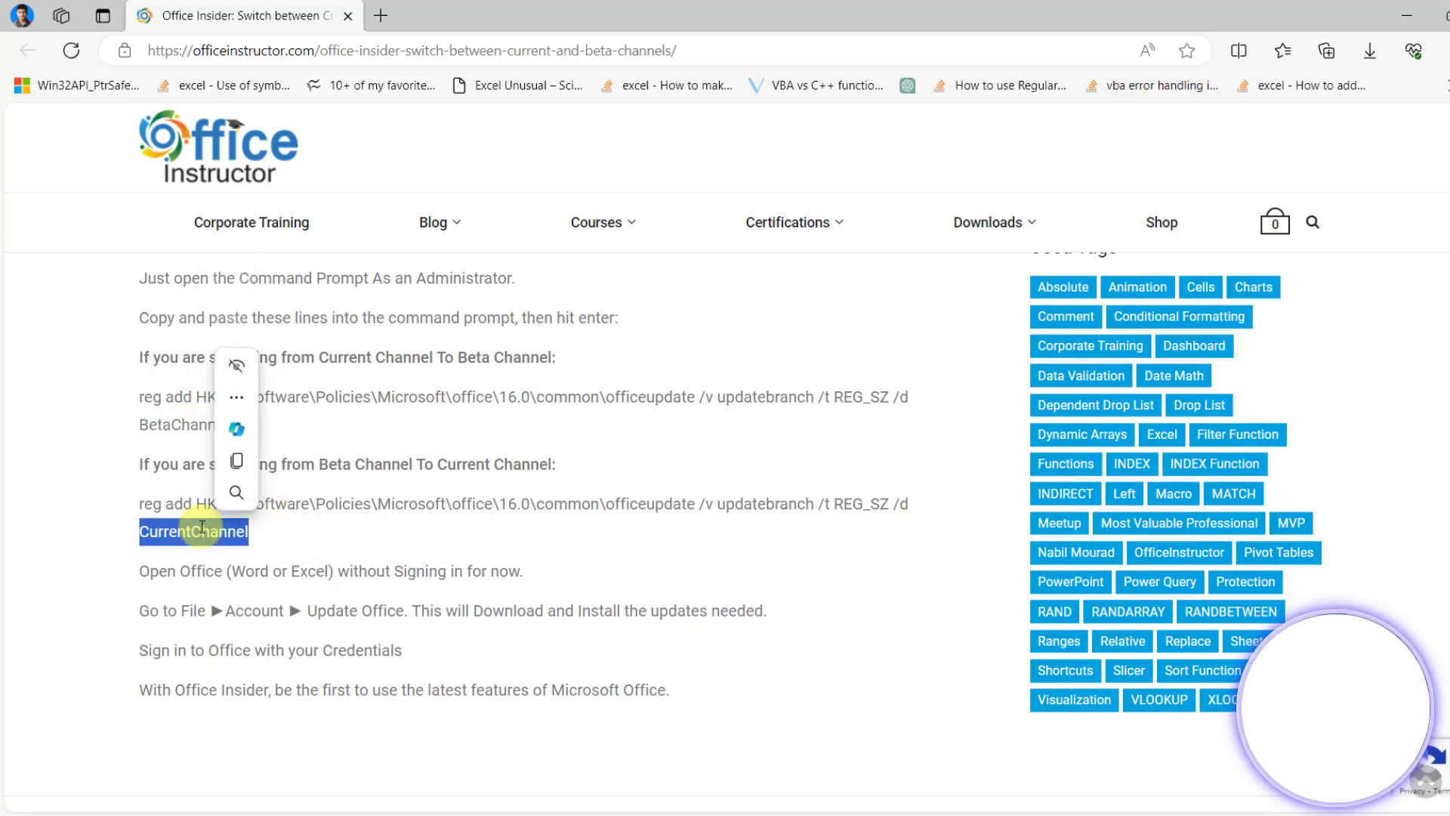
left_click(188, 450)
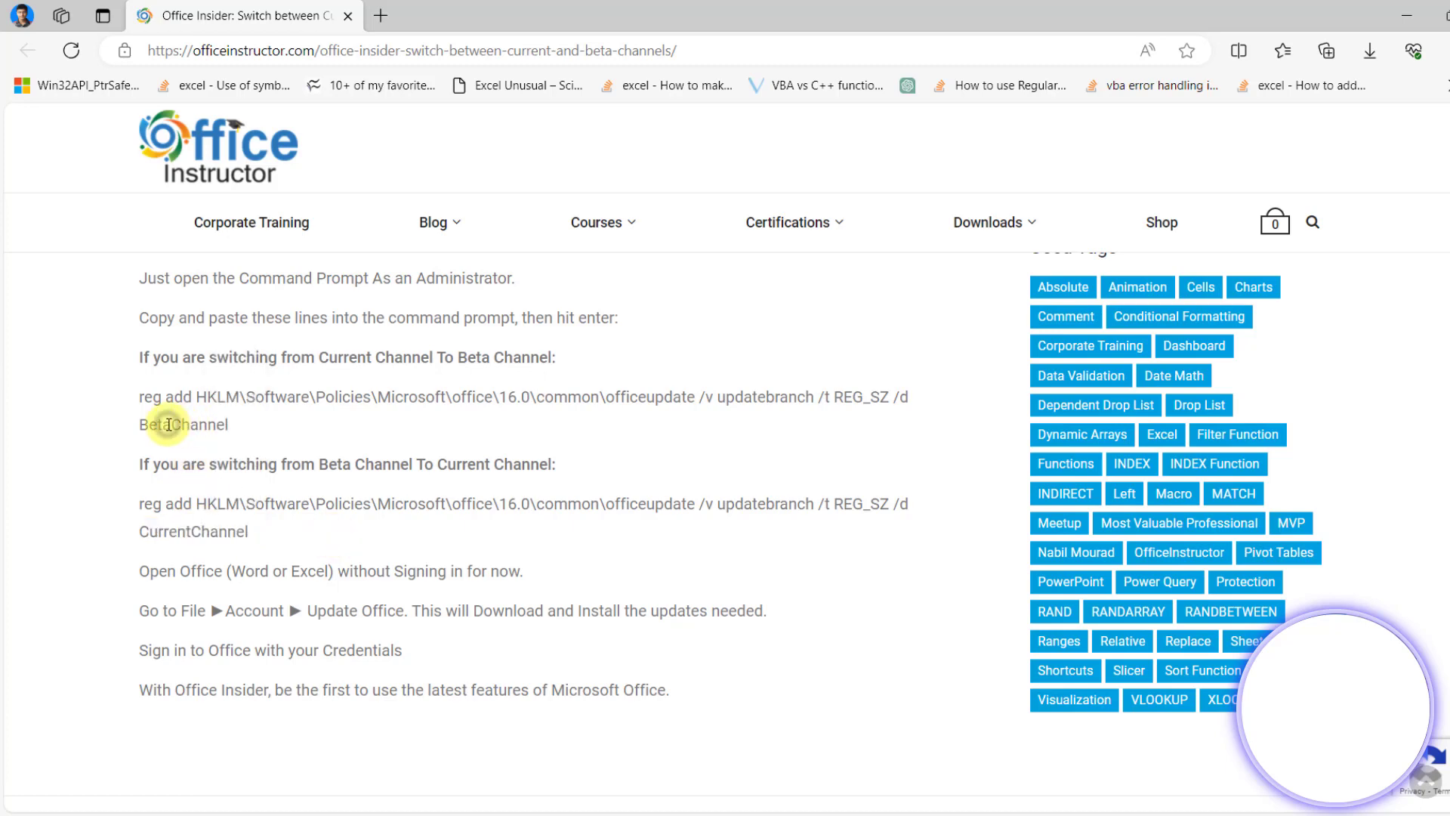
double_click(168, 425)
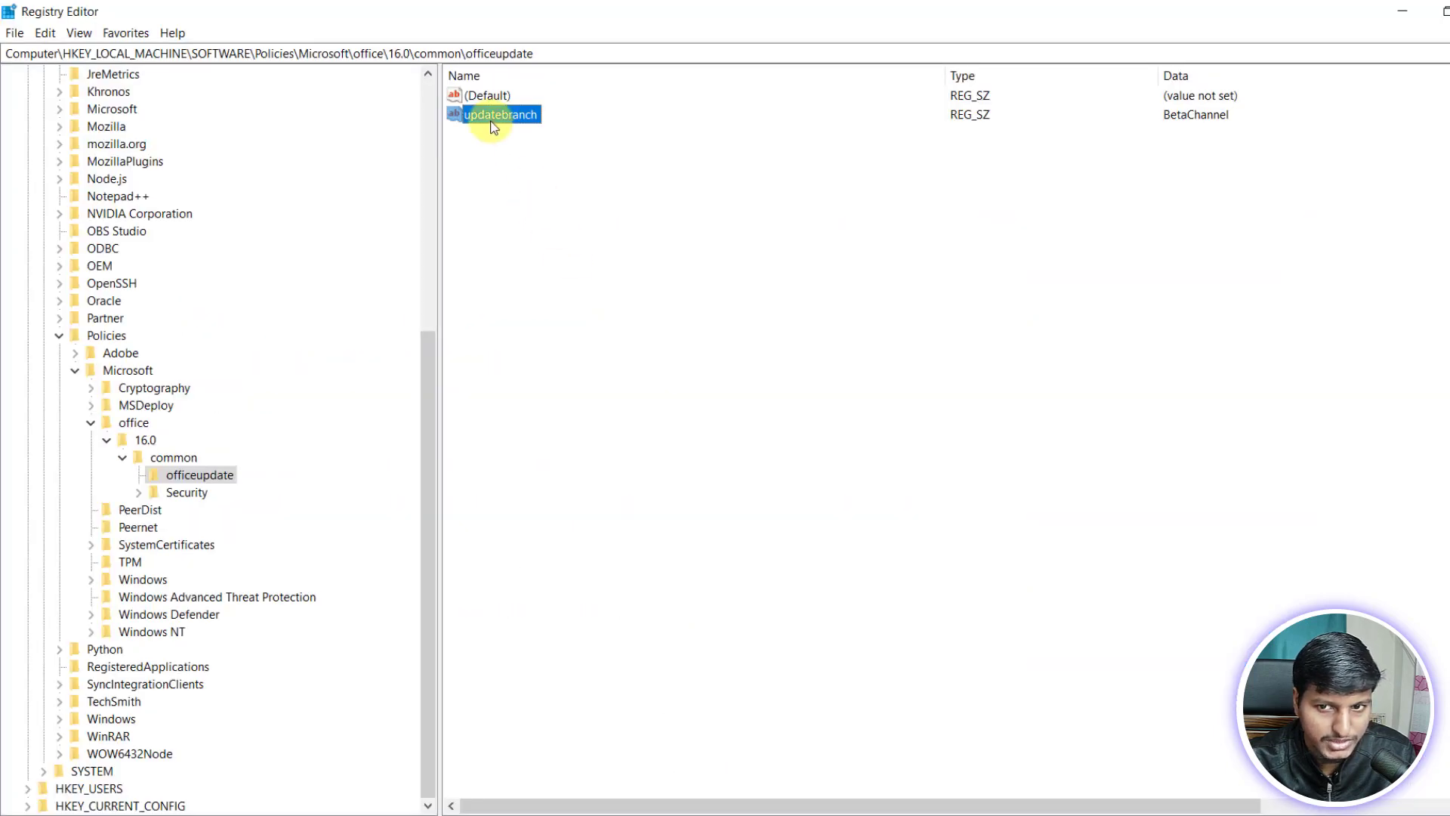
key("alt+Tab")
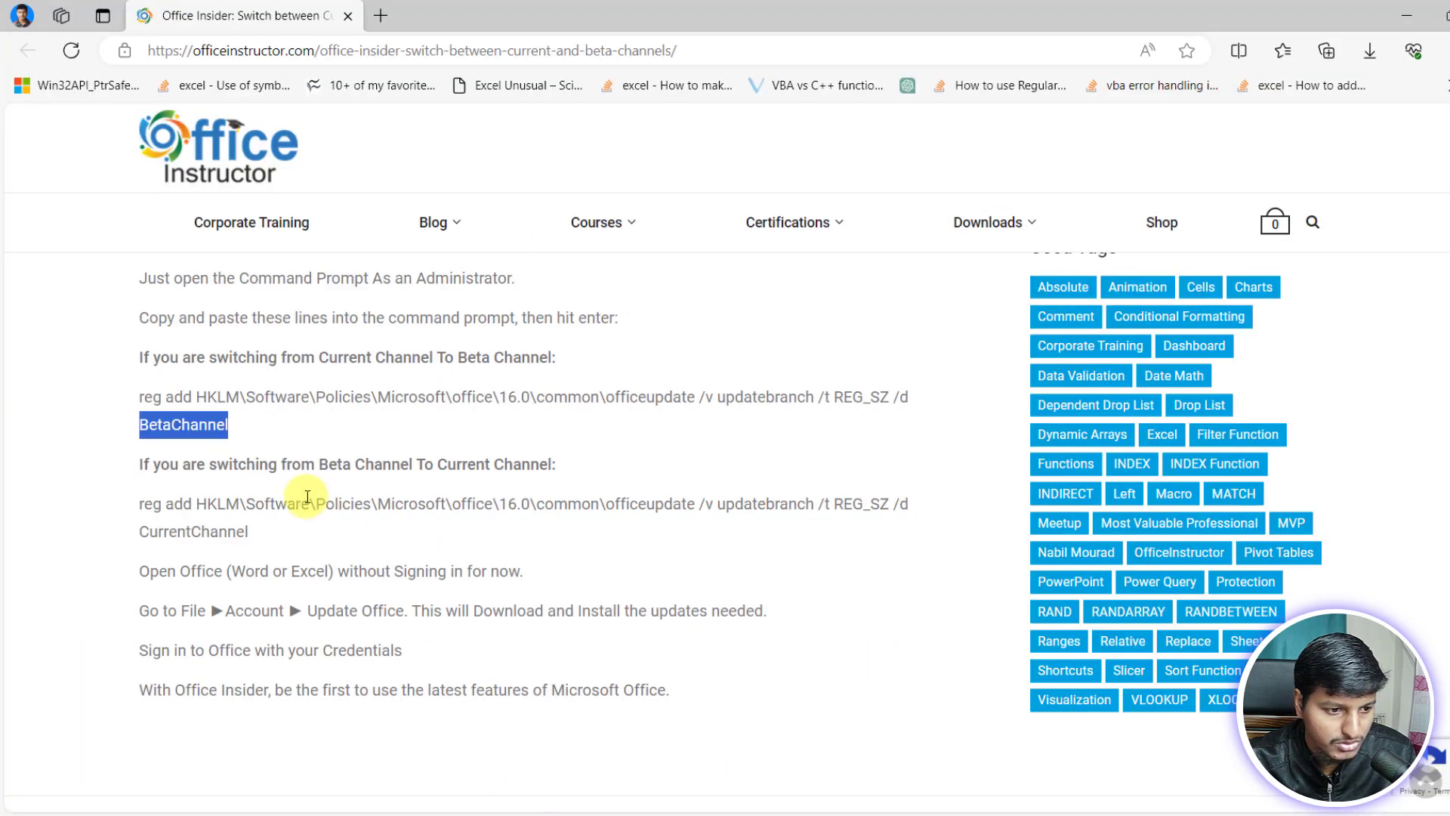
double_click(195, 531)
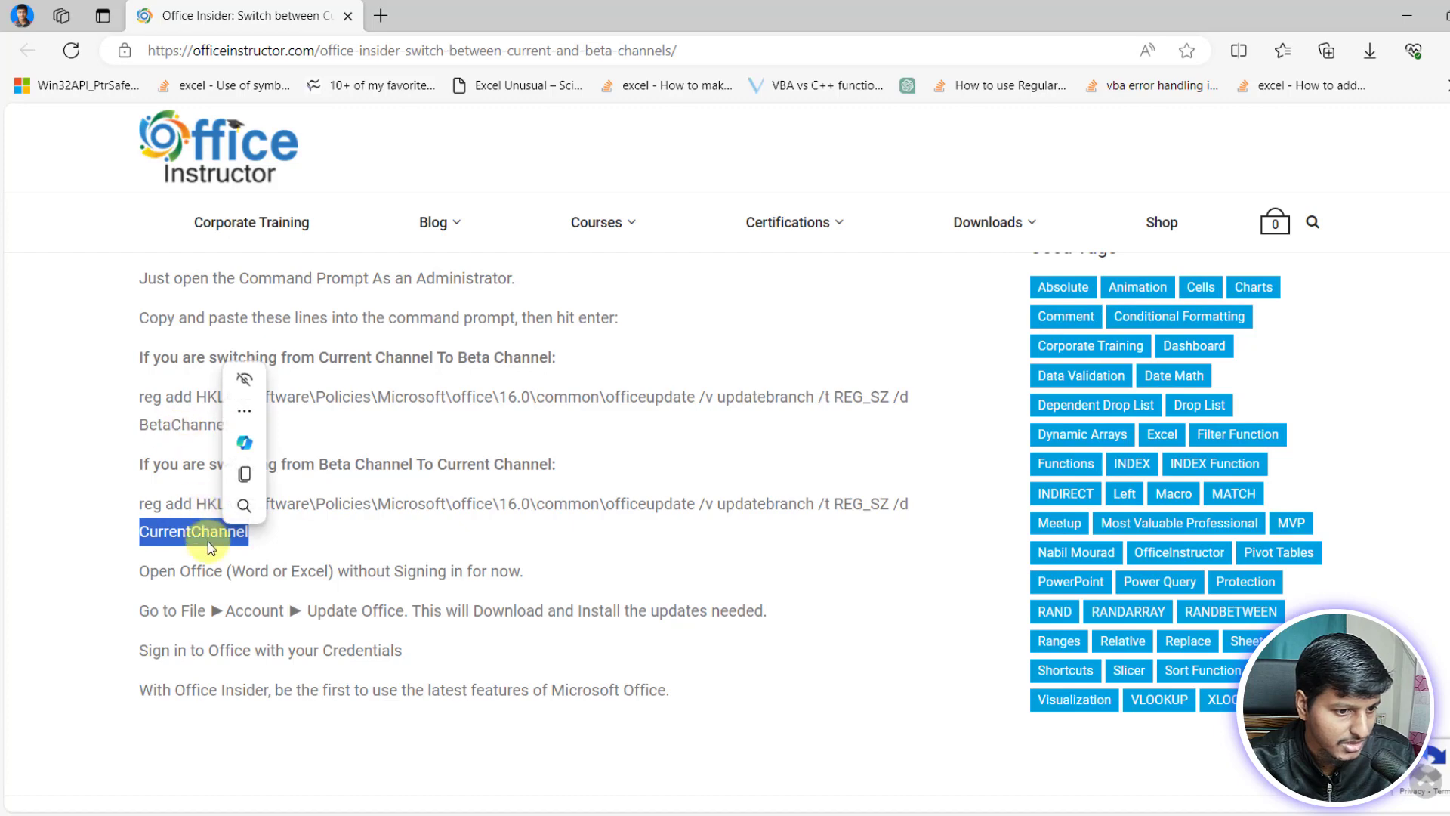
double_click(169, 425)
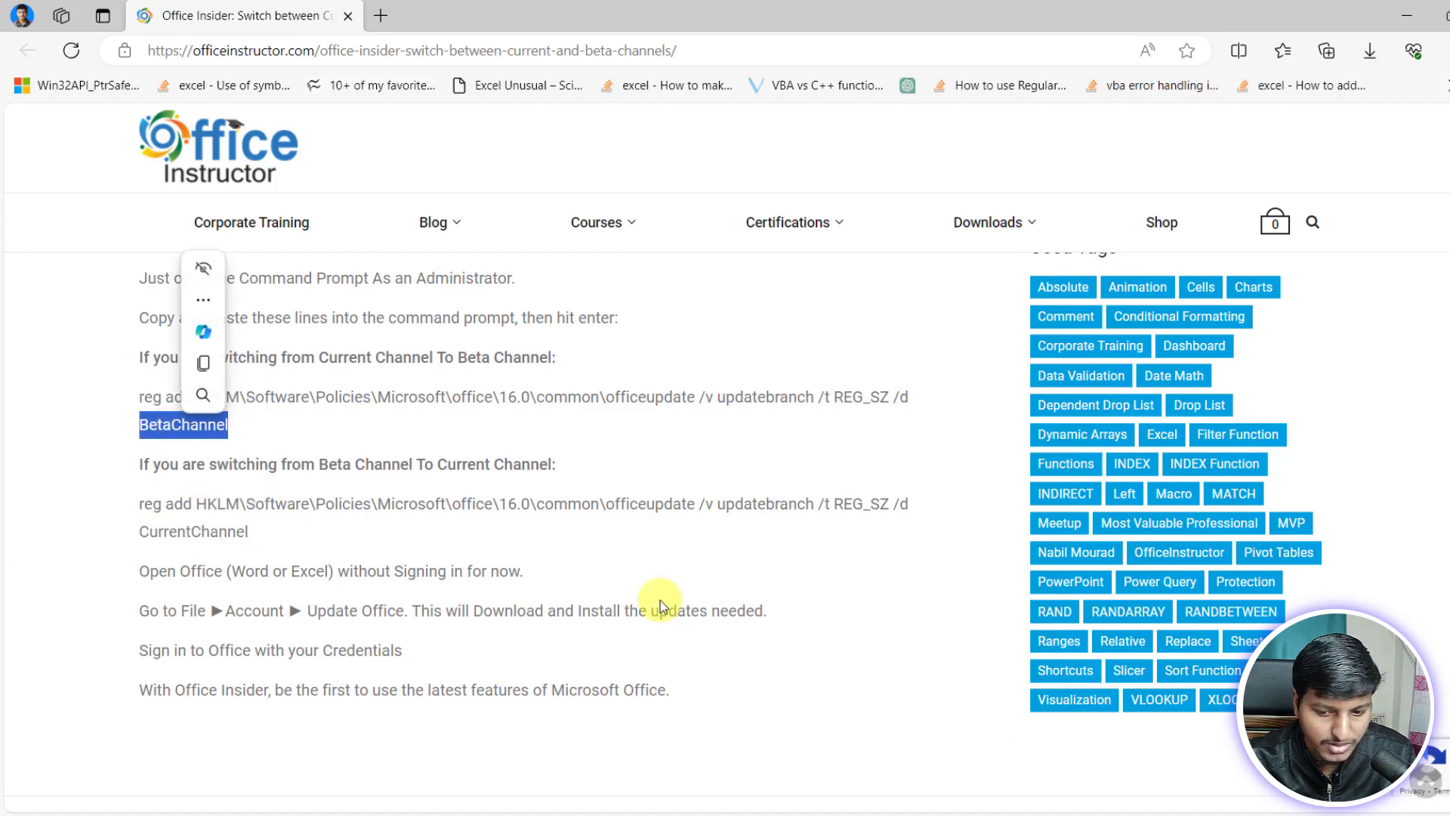
key("alt+Tab")
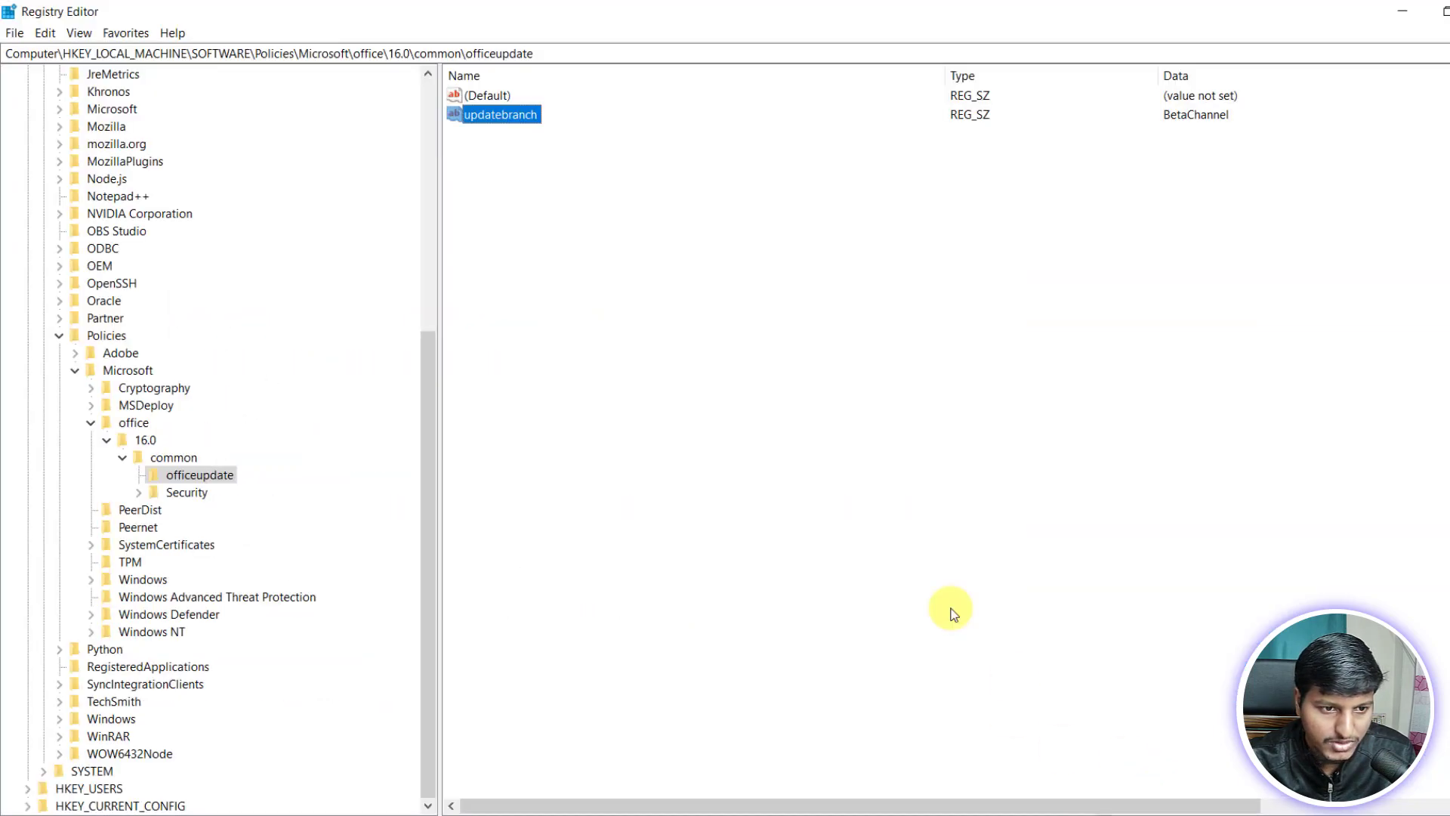
Reopen updatebranch's value editor, verify it still reads BetaChannel, and close it unchanged.
right_click(511, 119)
left_click(547, 125)
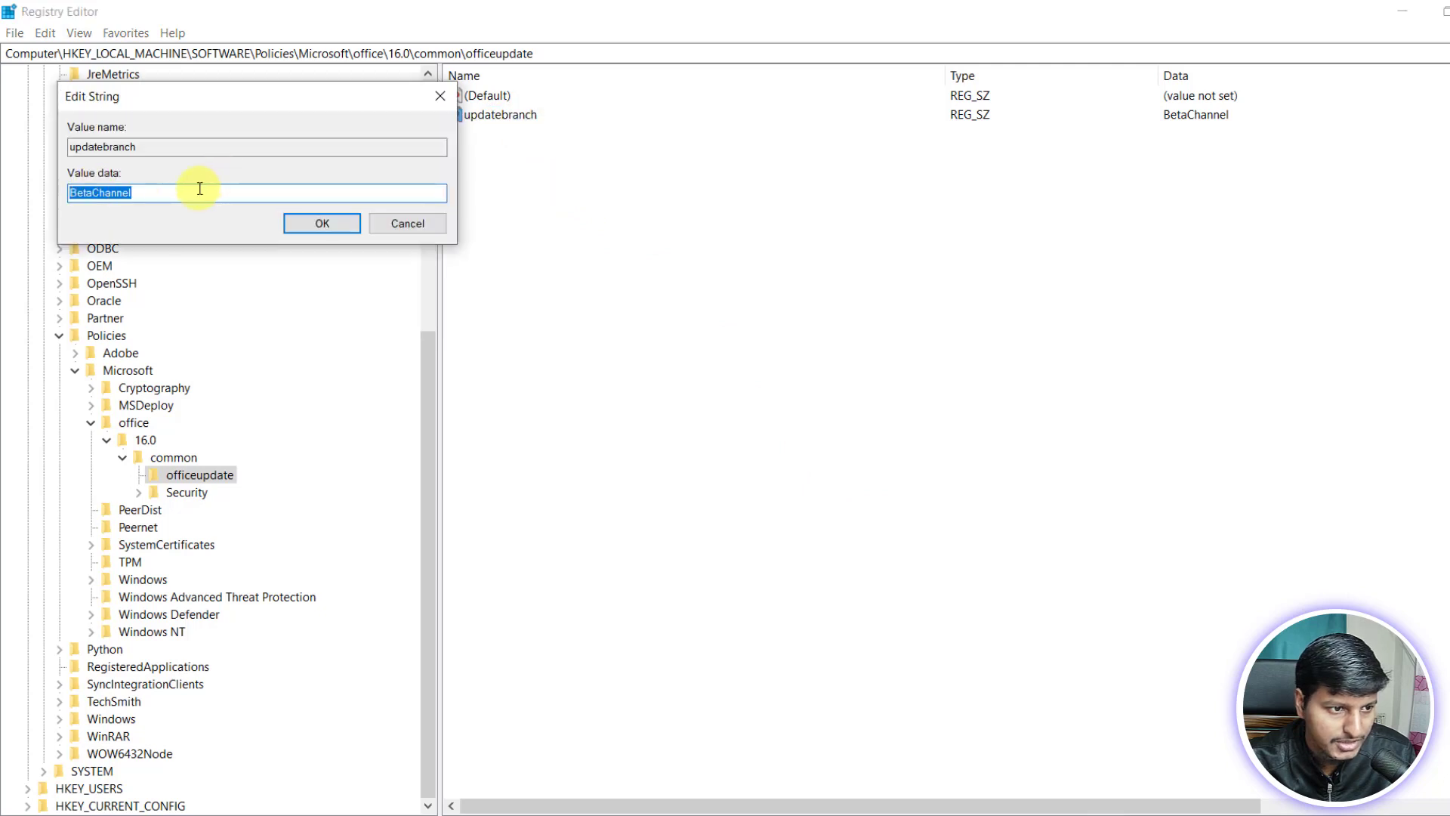
left_click(307, 233)
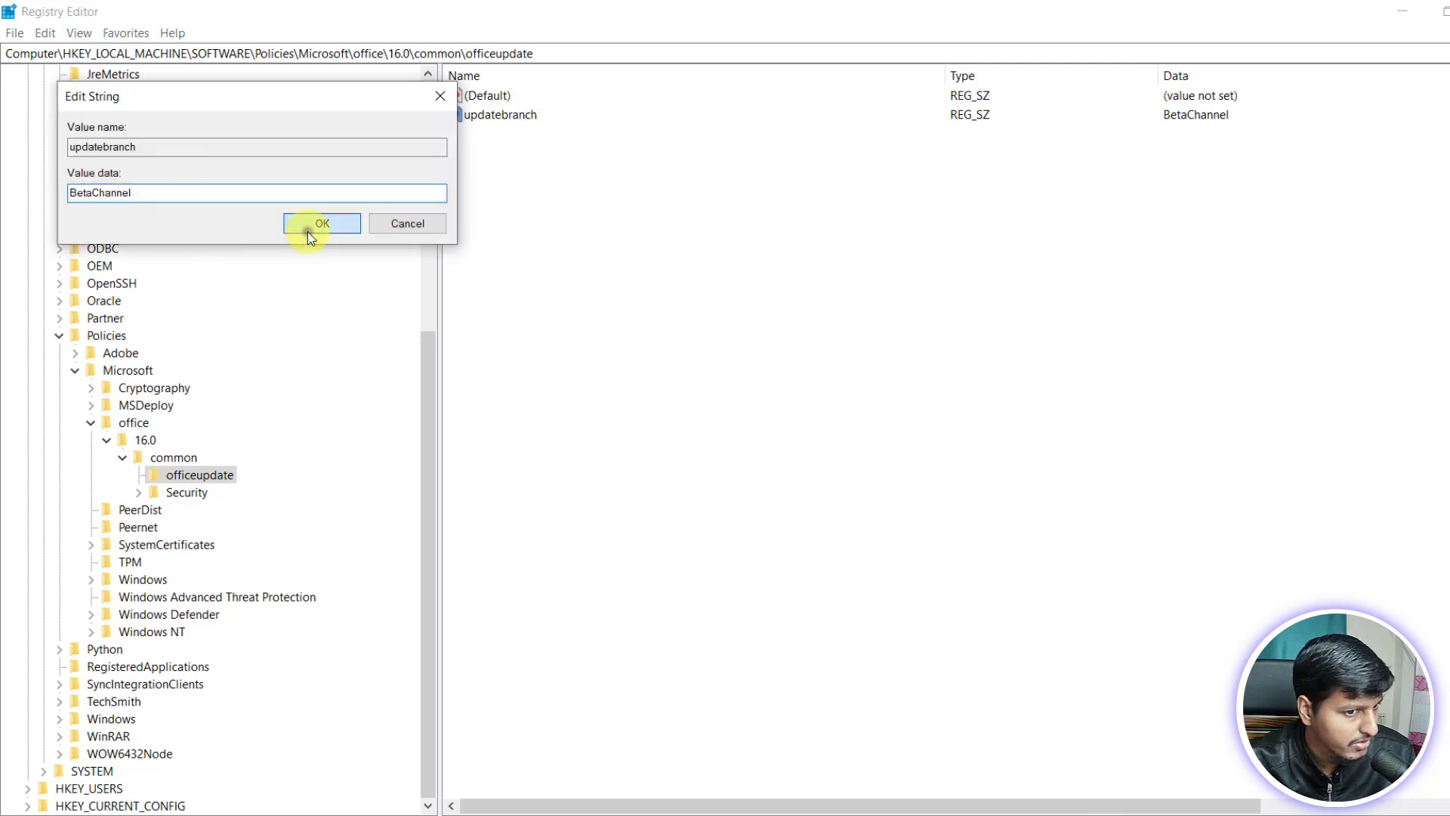
left_click(588, 148)
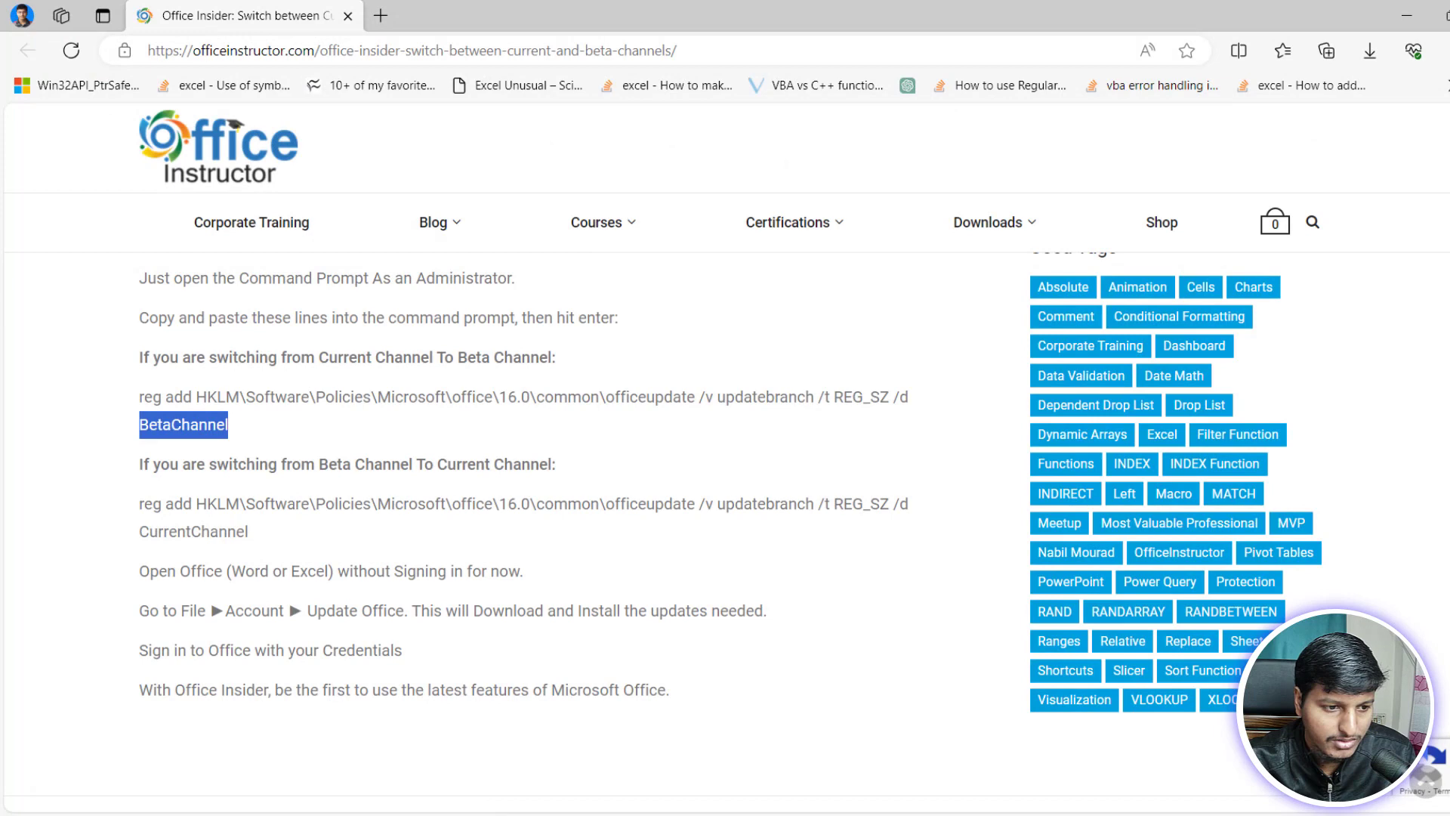
Launch Command Prompt as administrator from Windows search.
key("super")
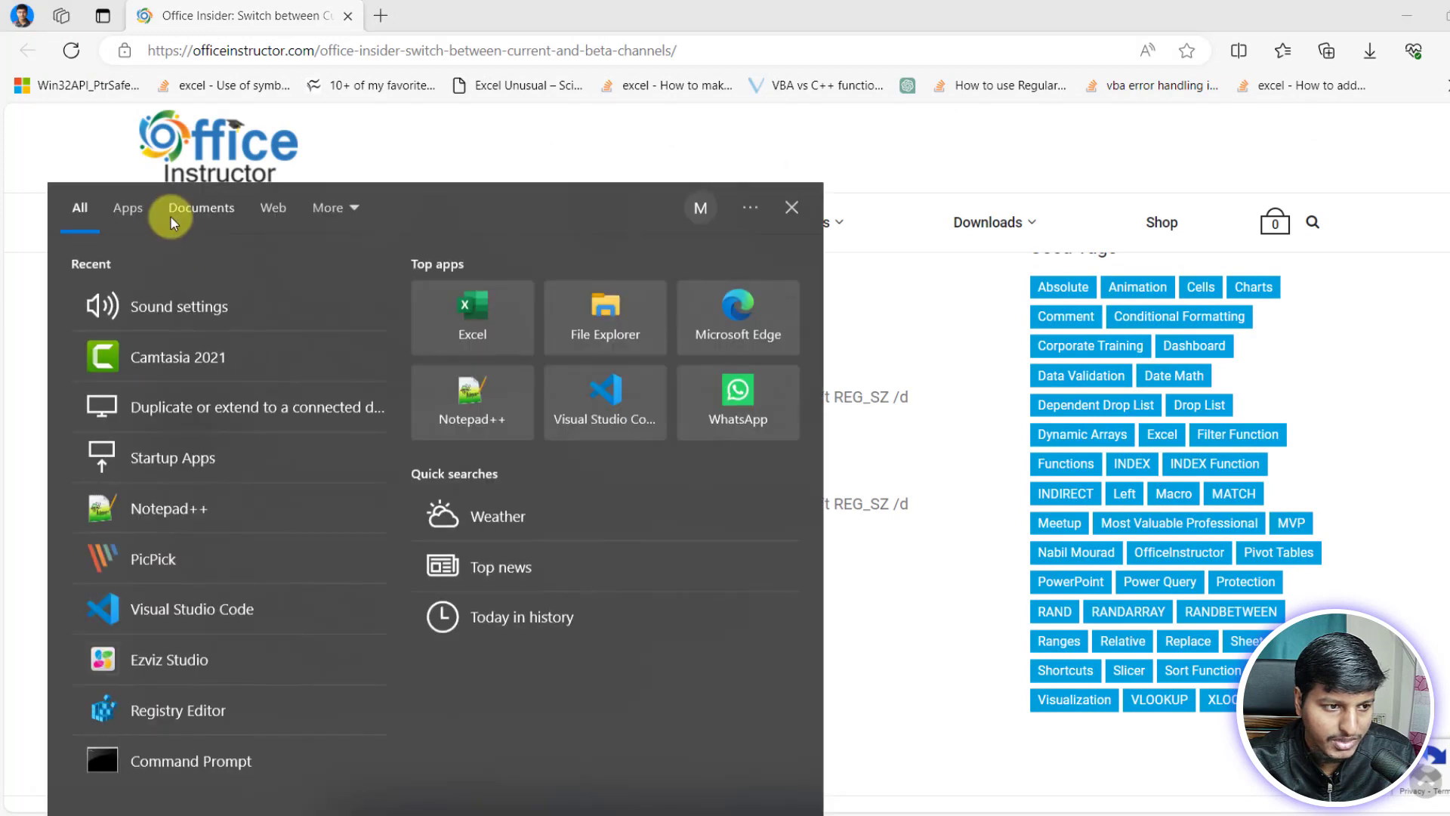
right_click(168, 761)
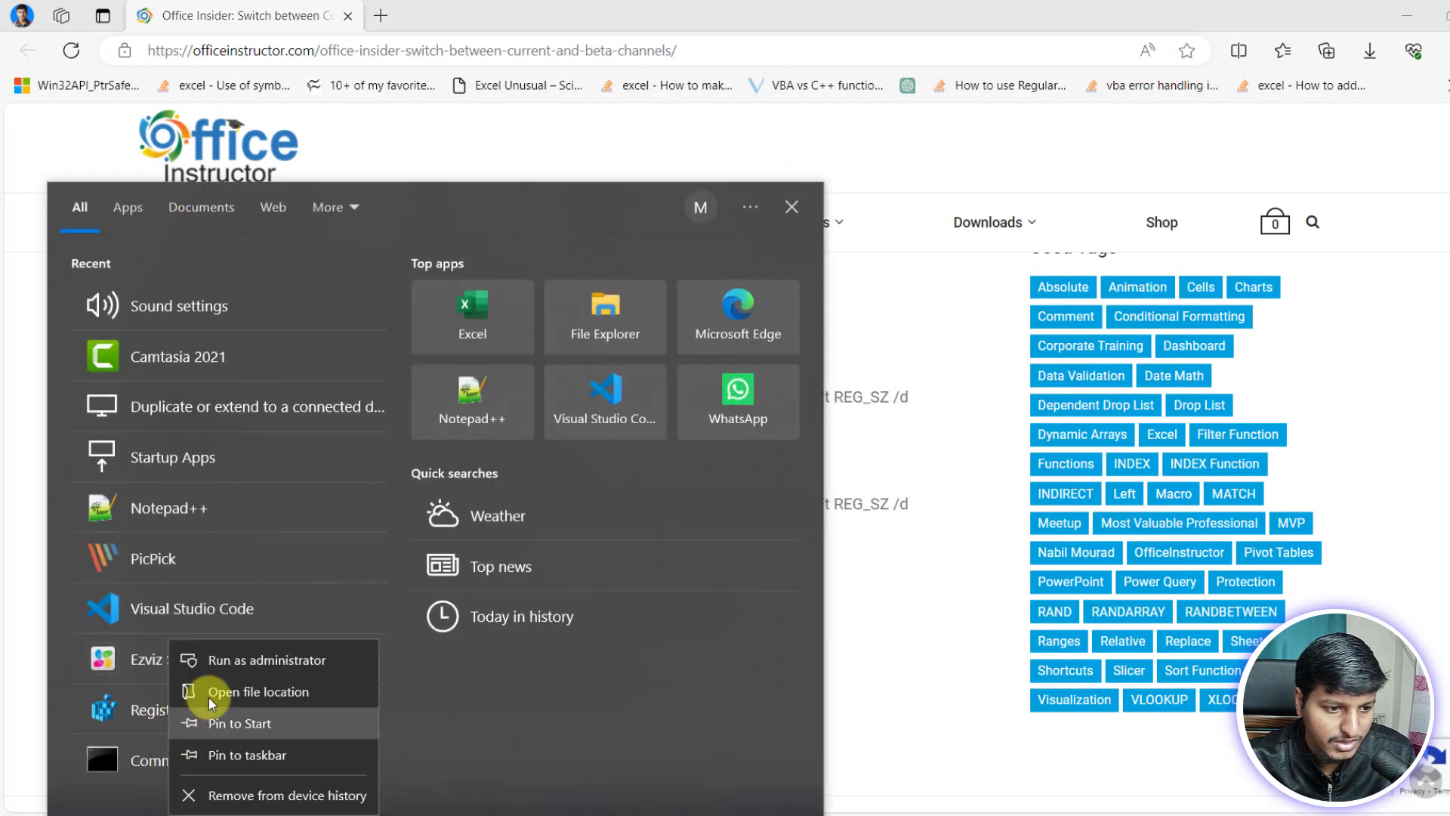
left_click(281, 665)
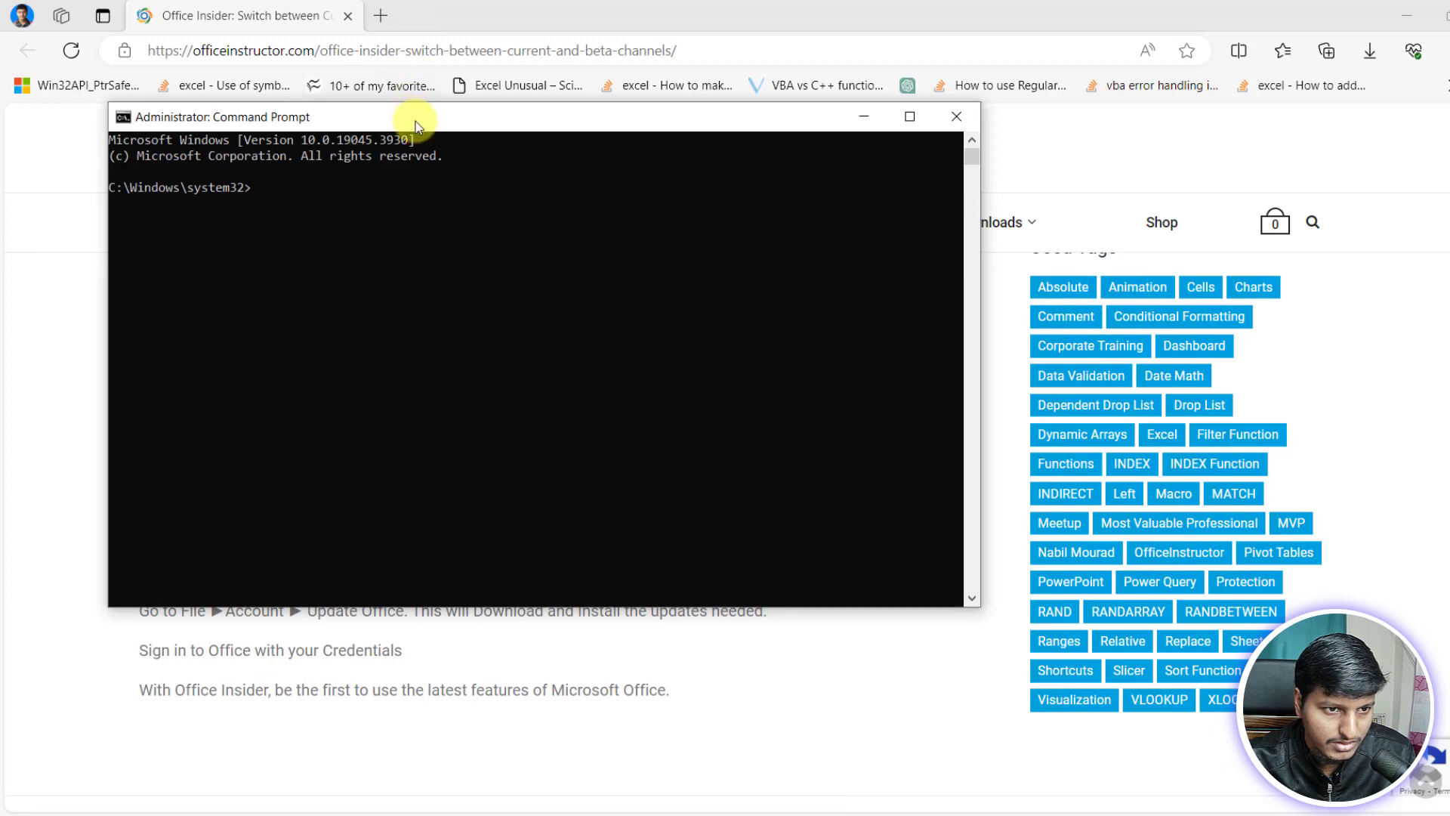
left_click_drag(415, 120, 954, 80)
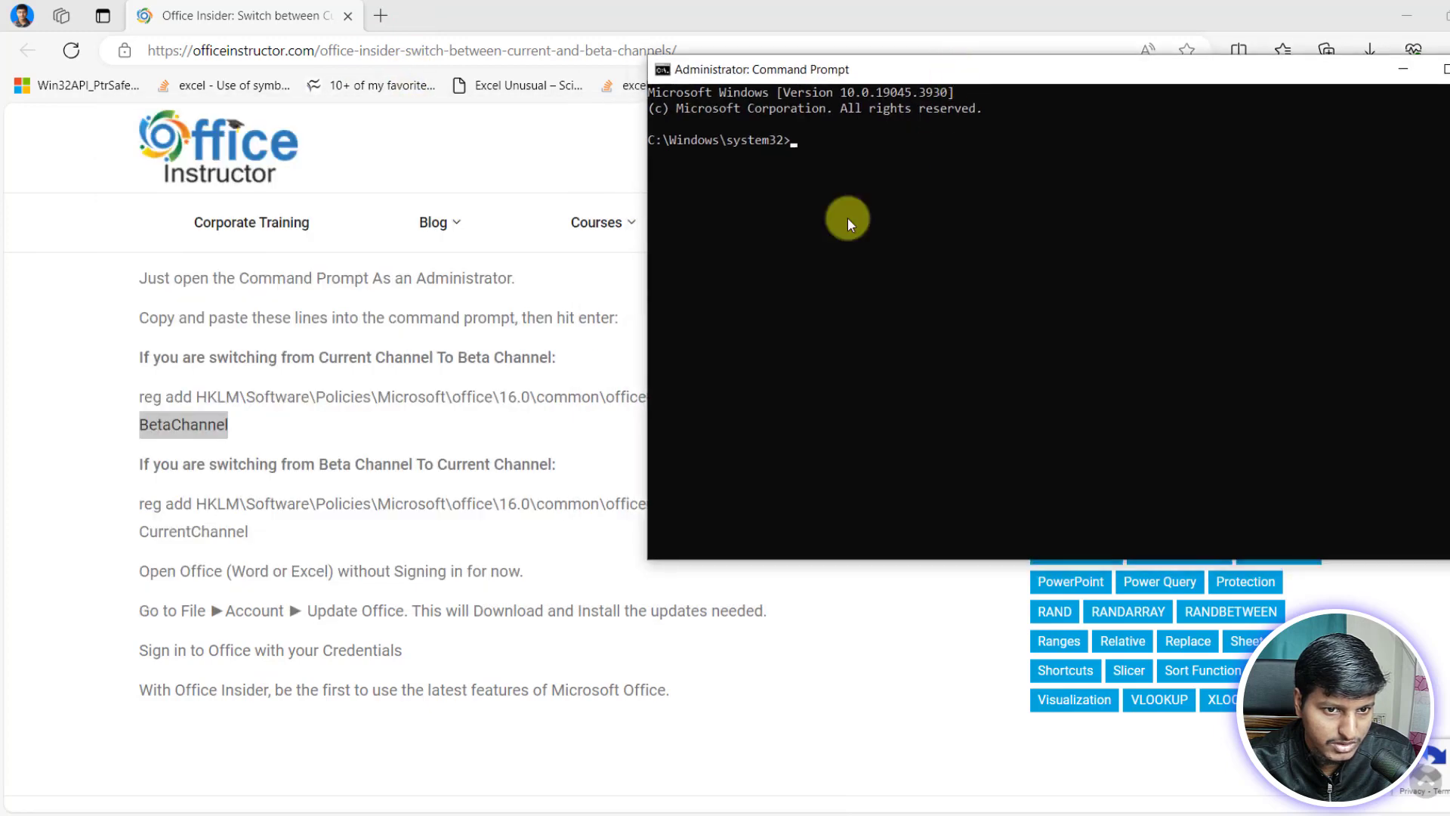
Run the copied reg add command setting updatebranch to CurrentChannel, answering y to overwrite.
scroll(375, 544, "up", 2)
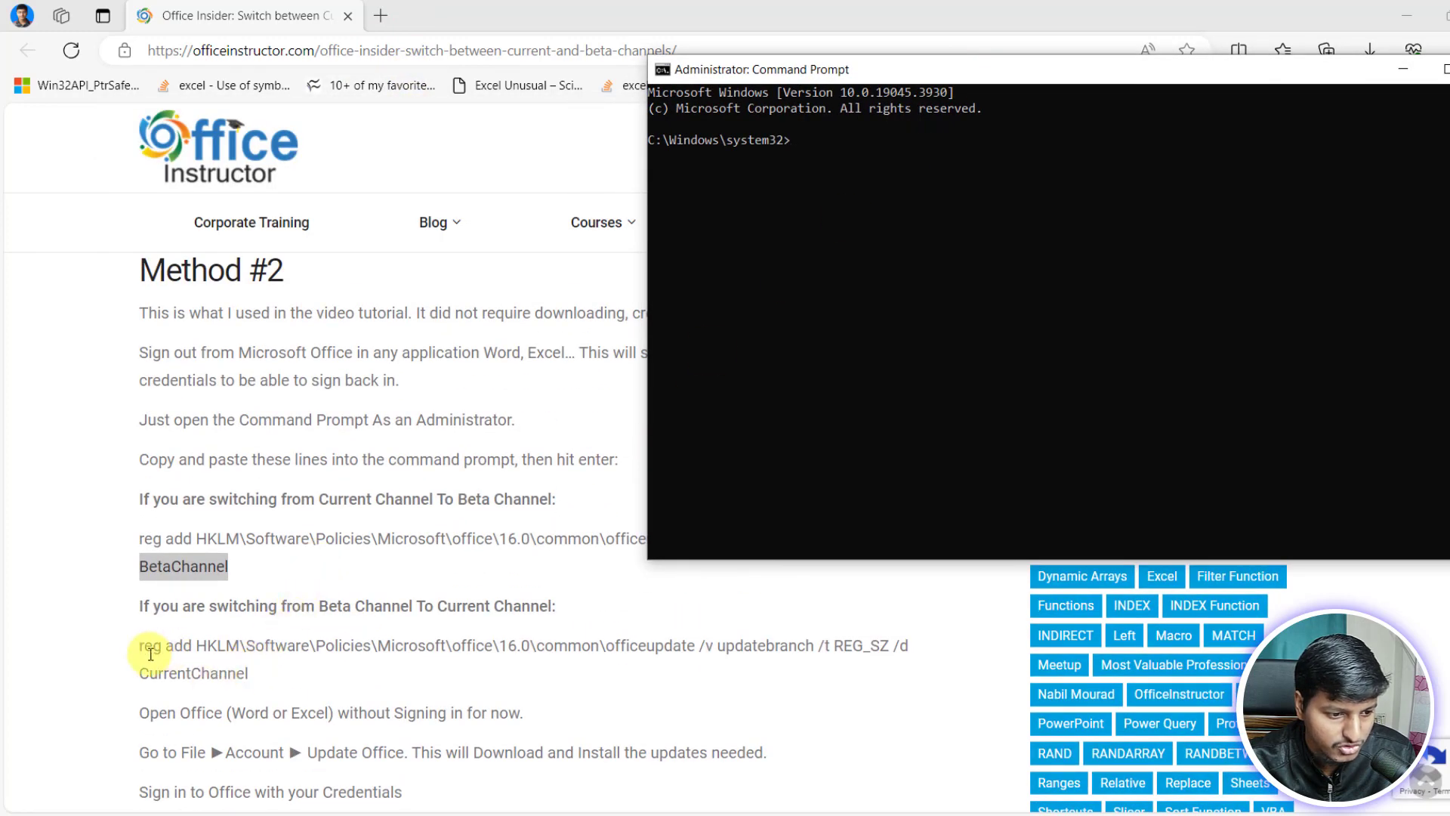
left_click_drag(142, 648, 258, 674)
right_click(205, 645)
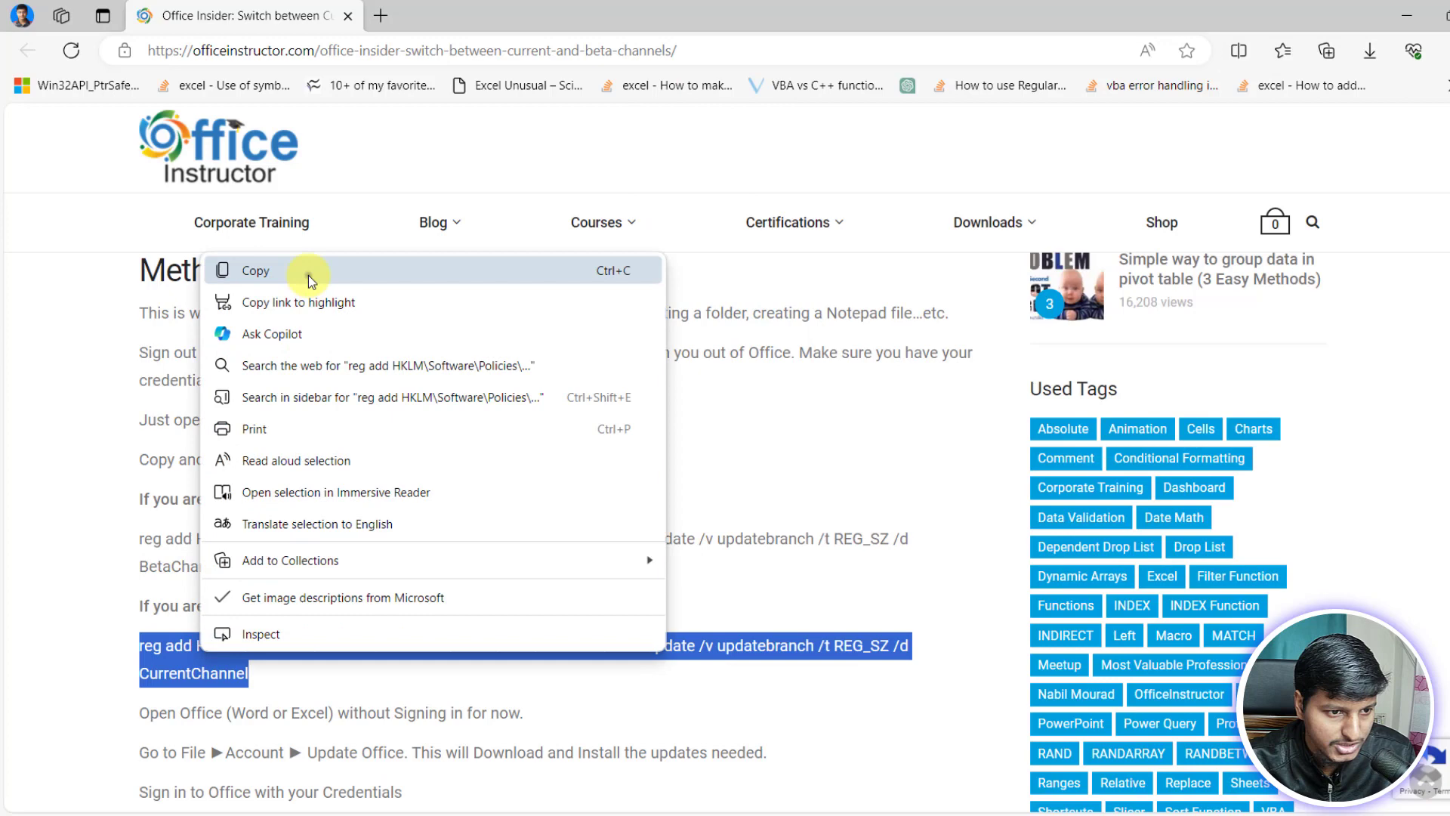
left_click(309, 270)
left_click(727, 307)
right_click(763, 288)
key("Return")
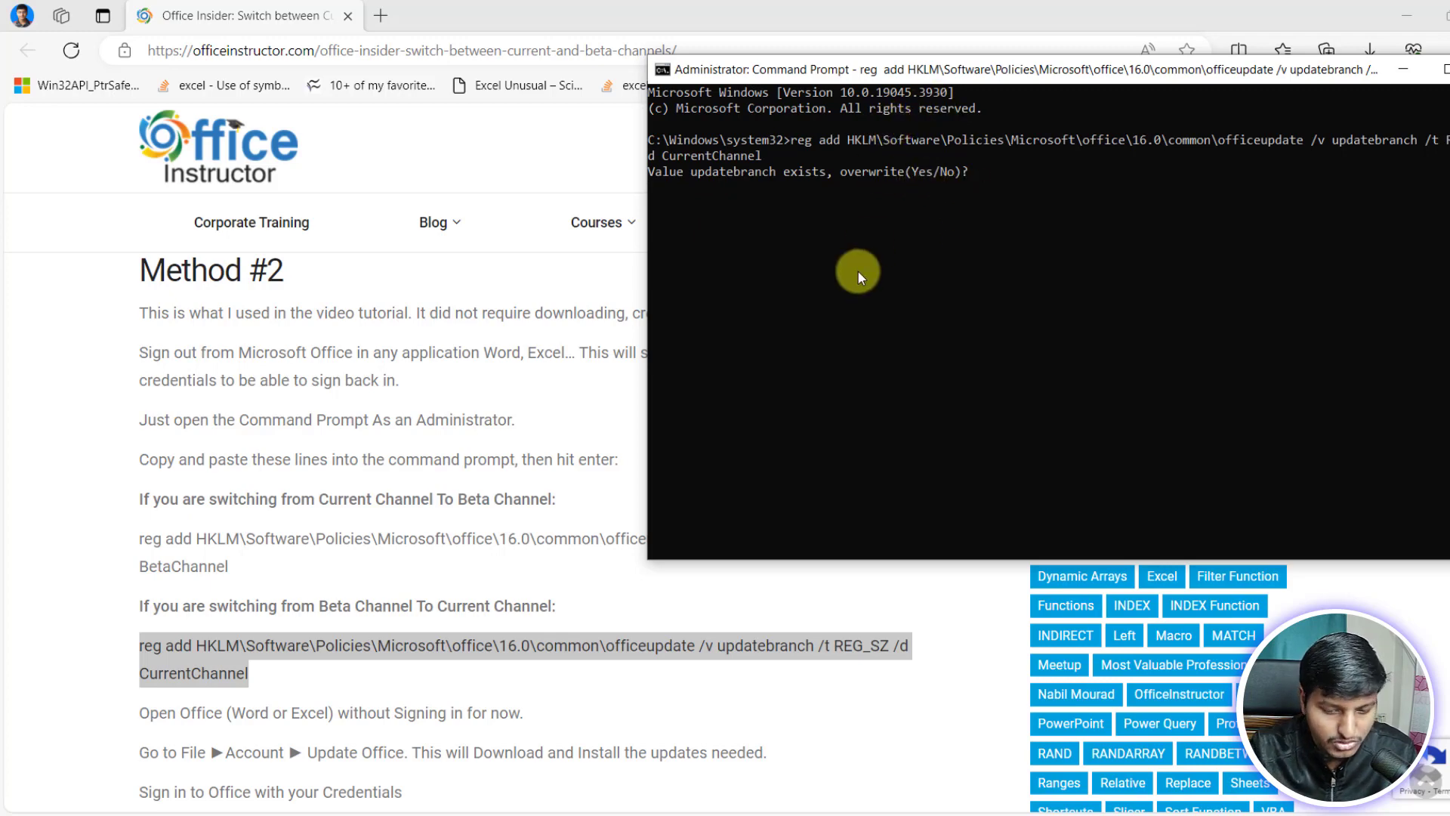
type("y")
key("Return")
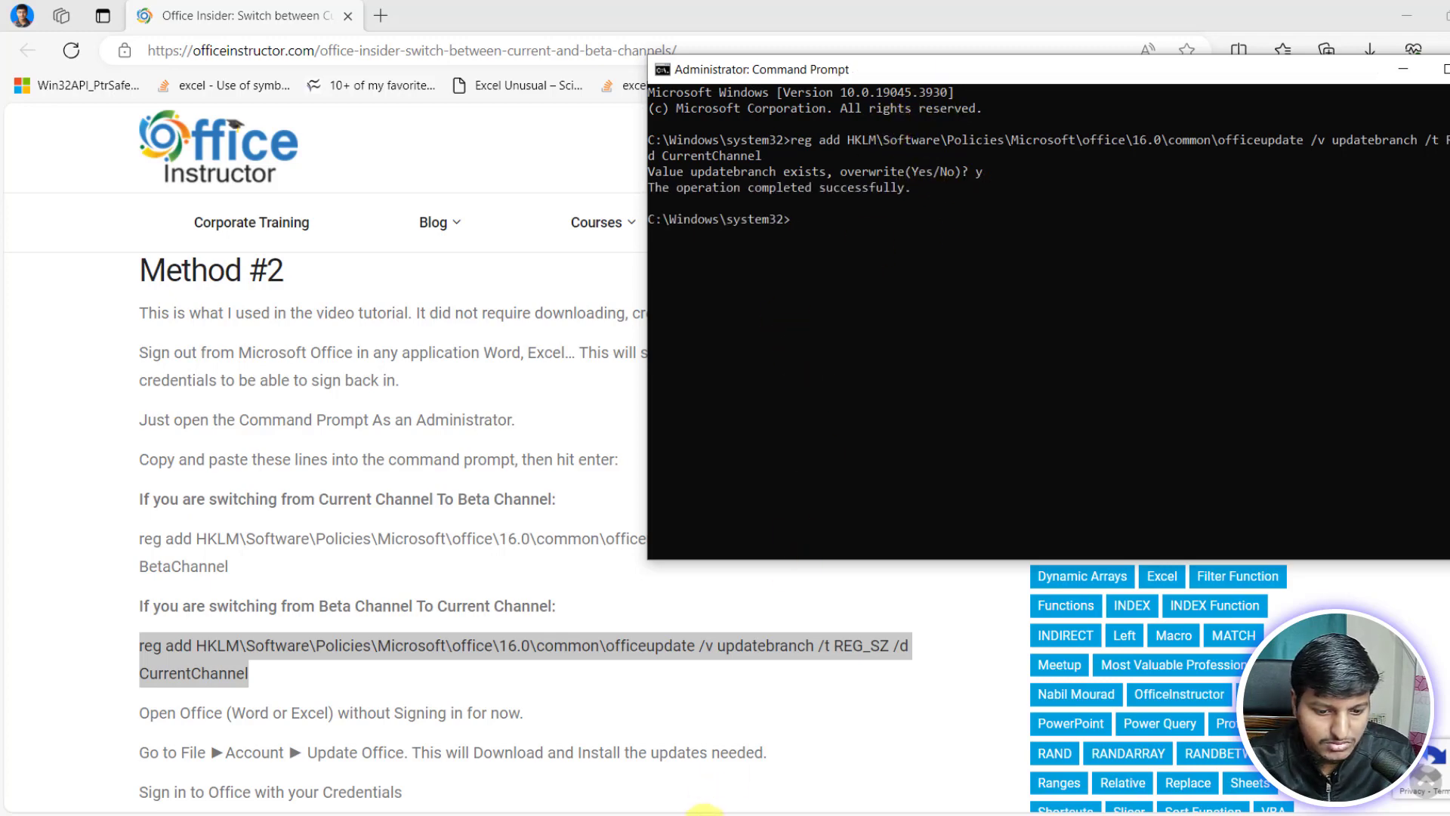
left_click(708, 810)
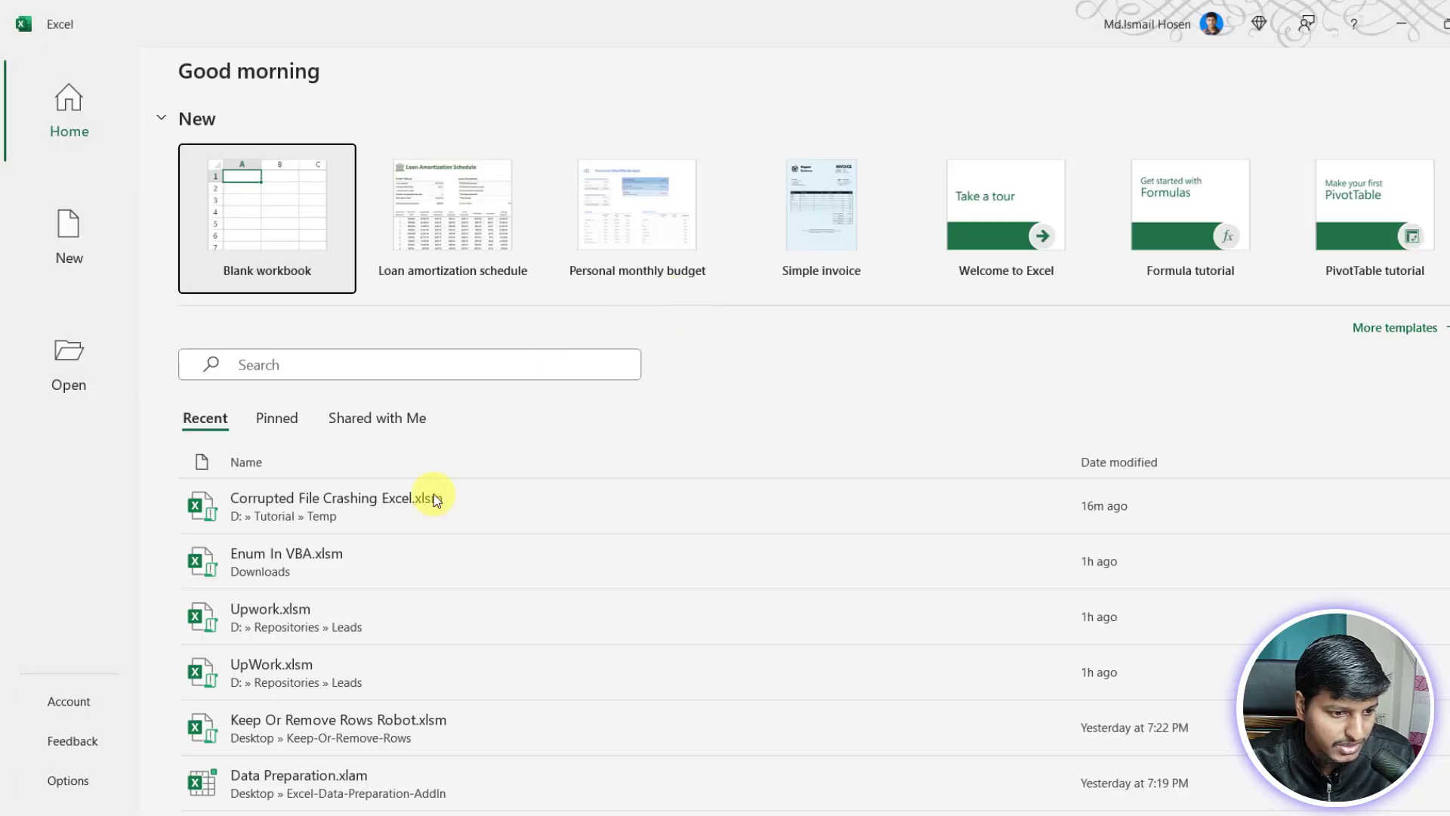
Start an immediate Office update from Excel's Account page via Update Options > Update Now.
left_click(69, 701)
left_click(667, 393)
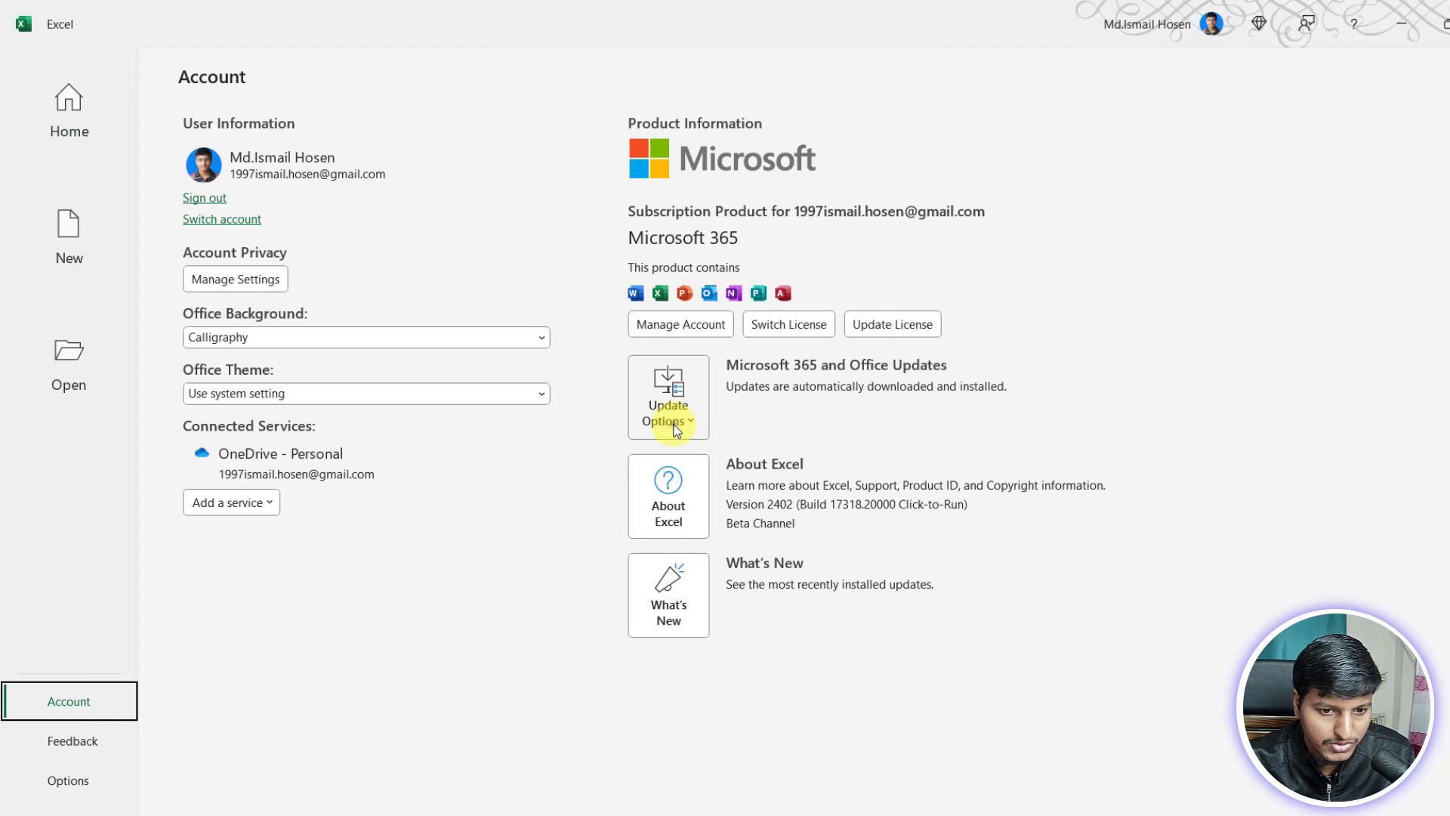
left_click(695, 472)
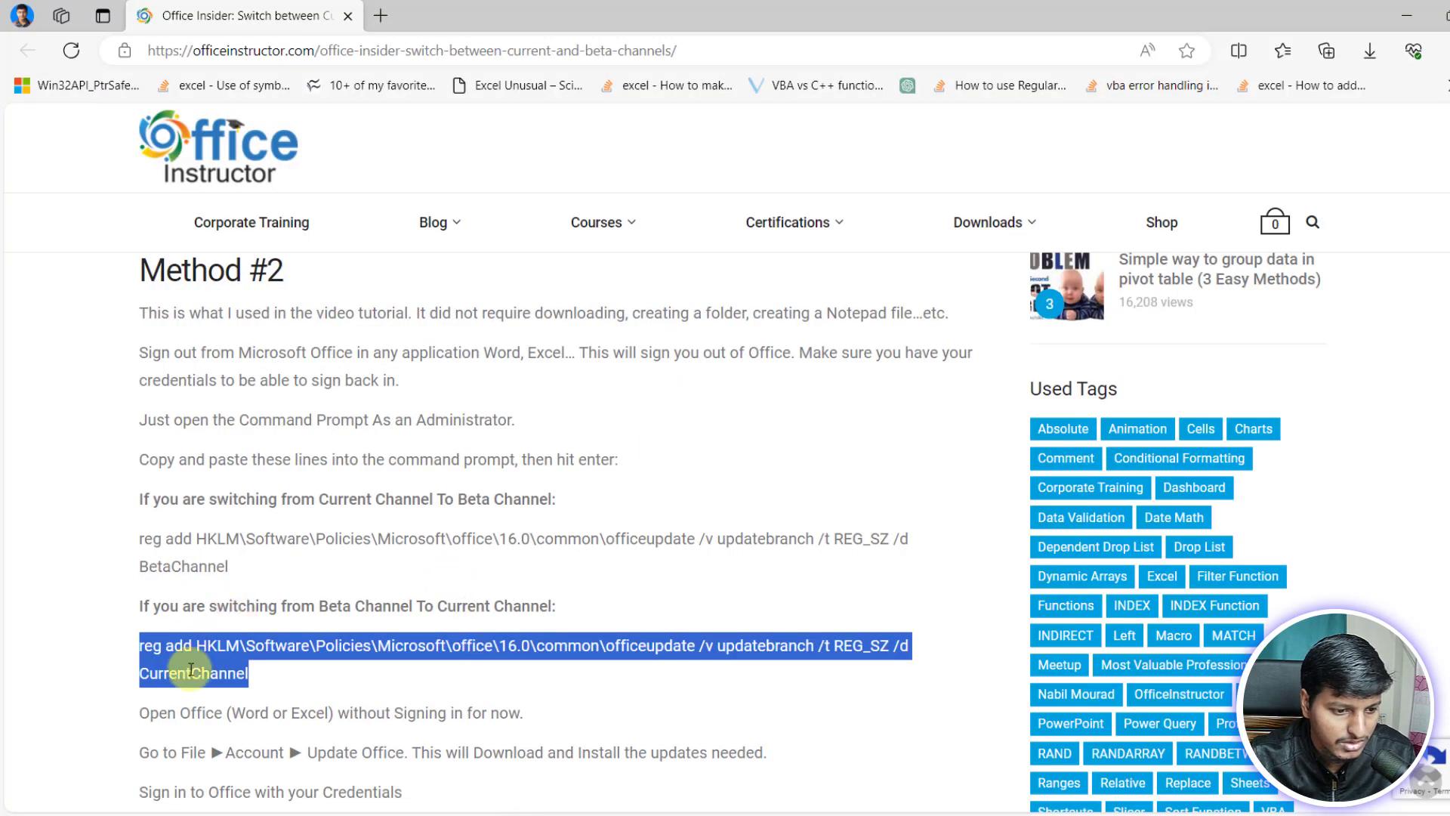
scroll(297, 678, "down", 2)
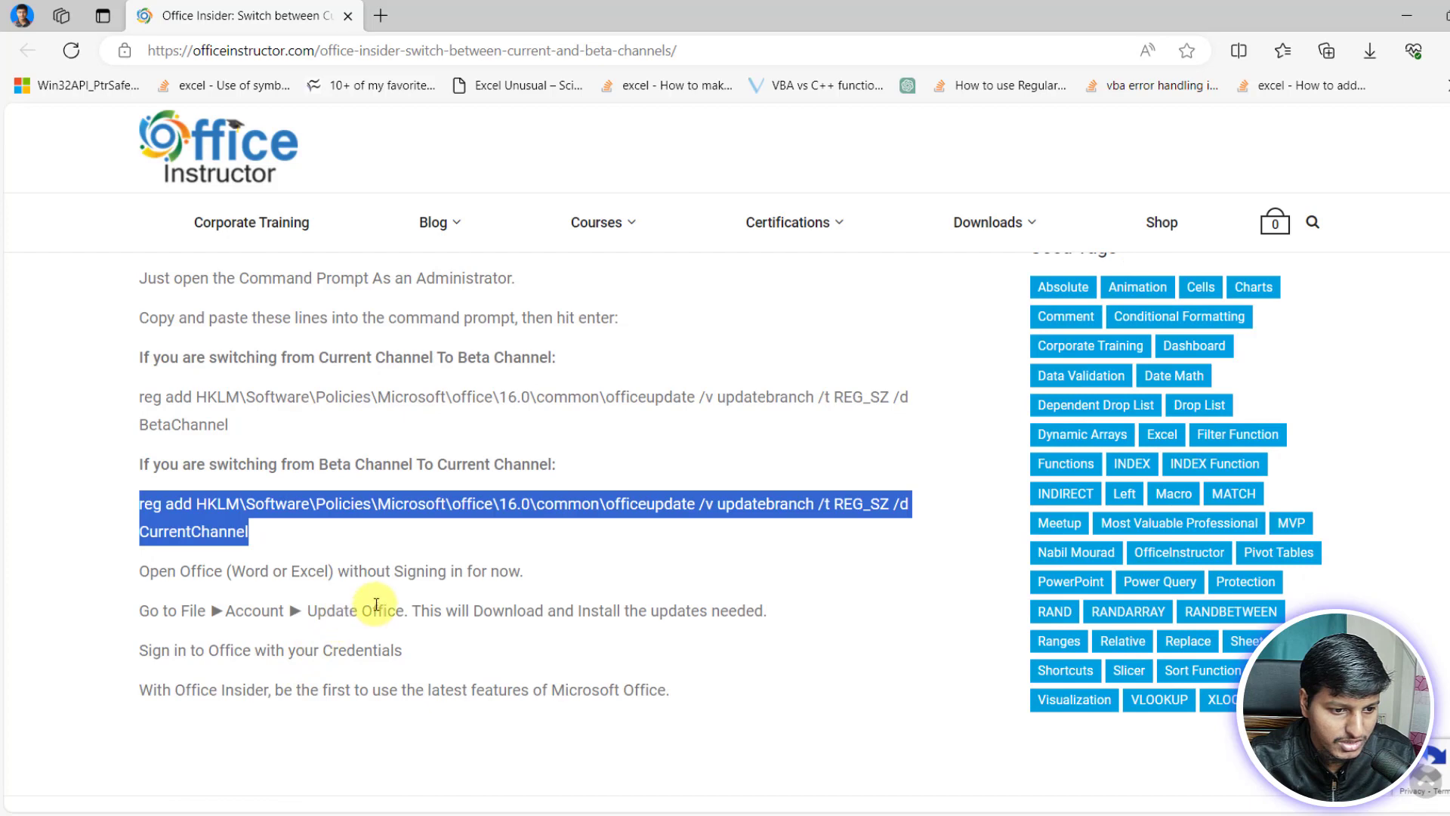
left_click(227, 531)
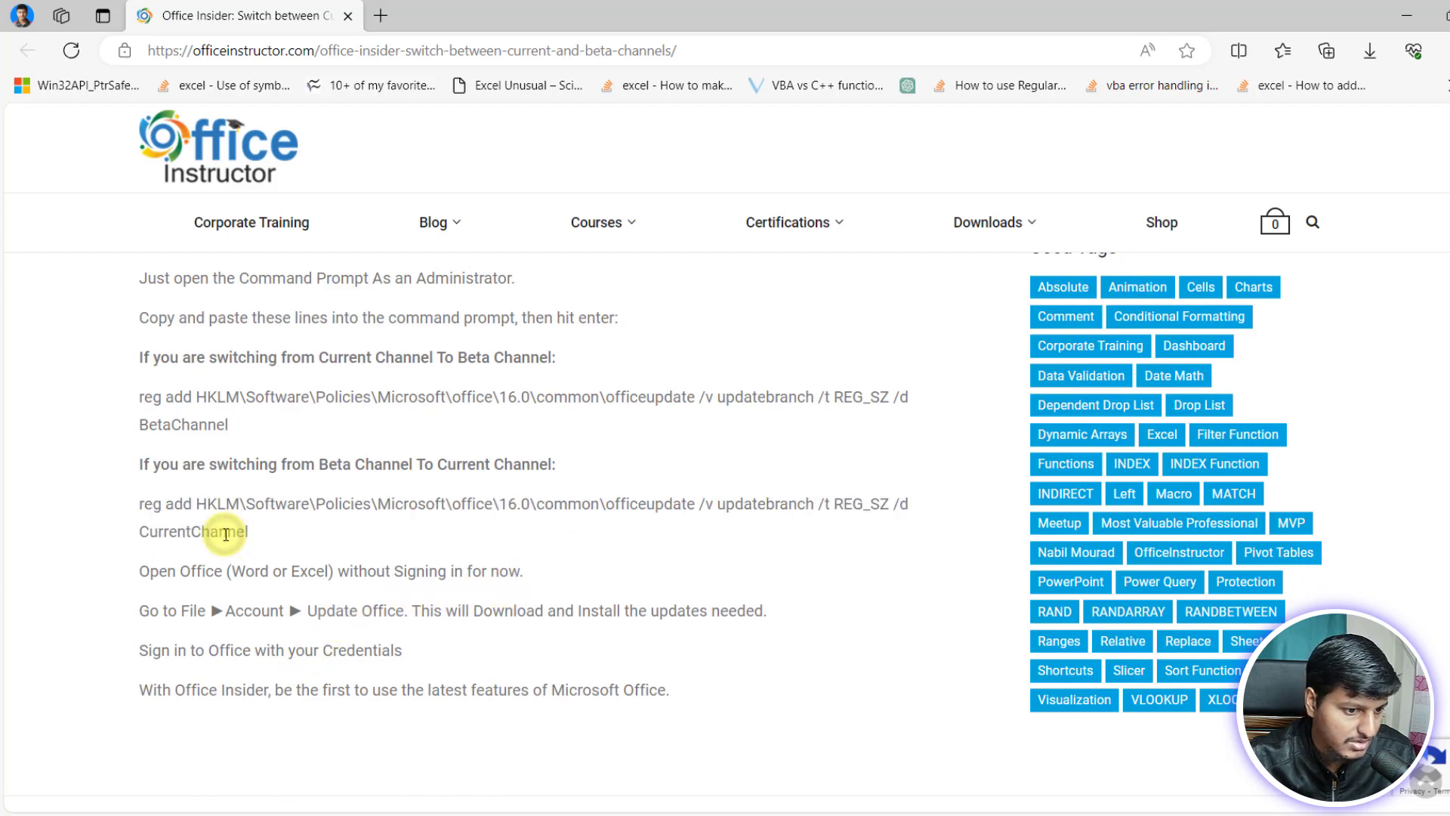
double_click(180, 535)
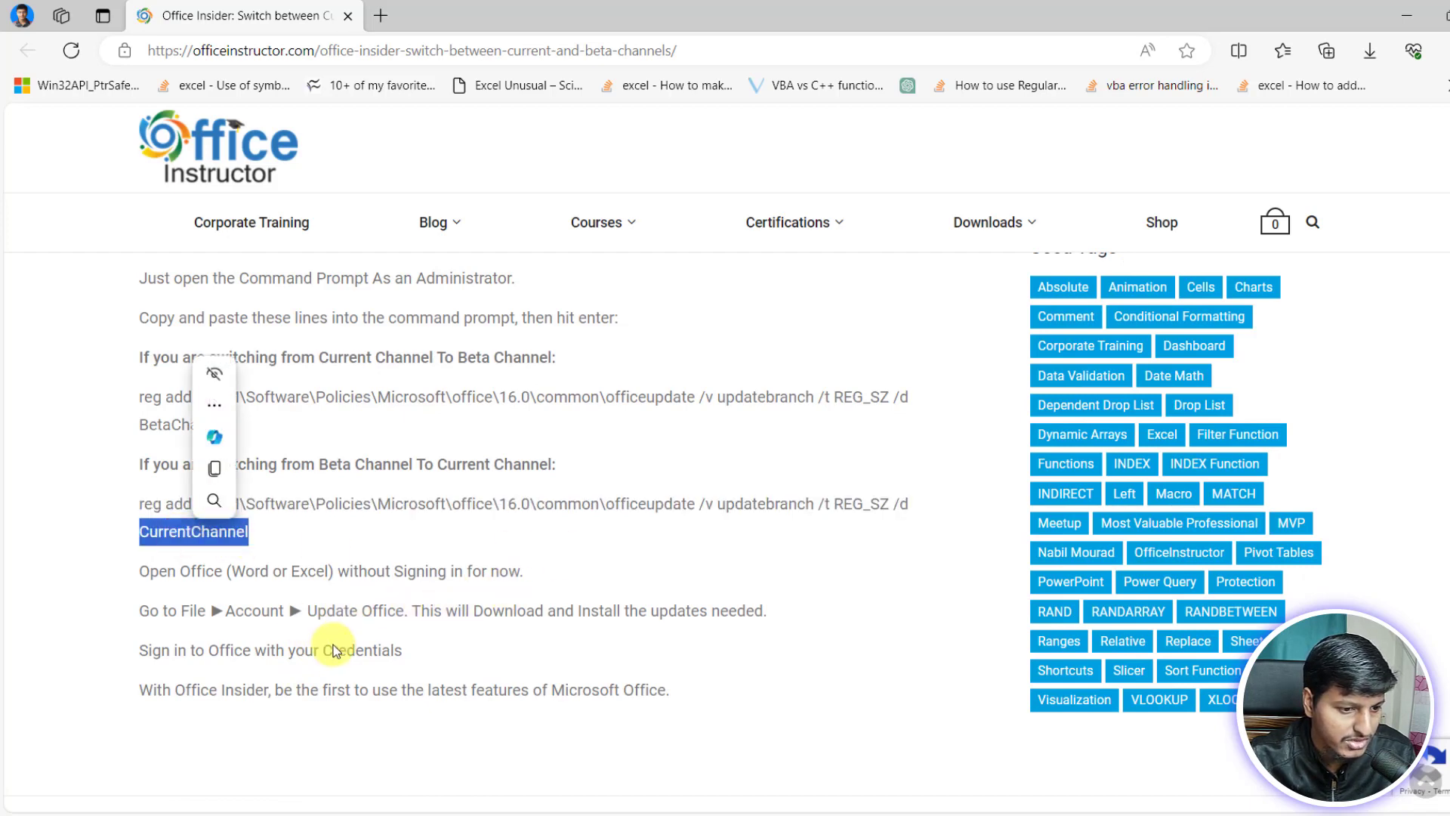